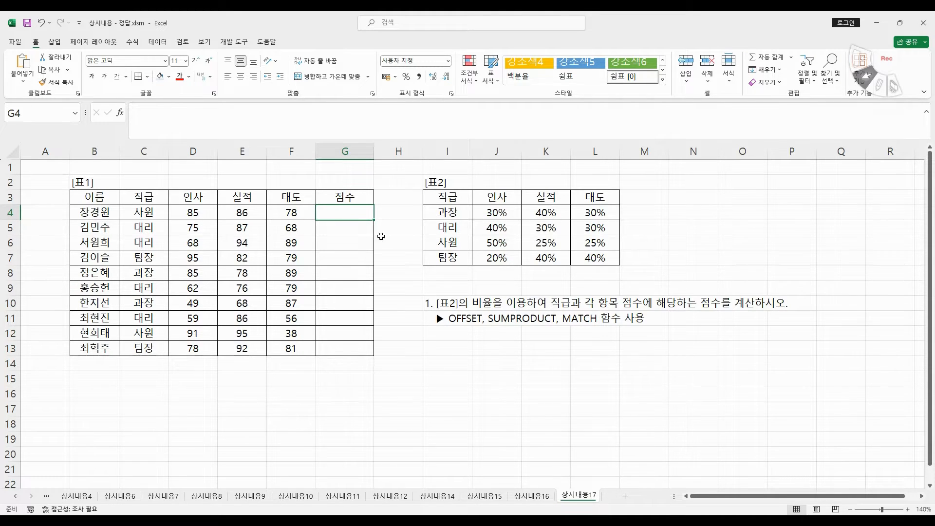
Examine how the first row's 직급 and scores in D4:F4 correspond to the 사원 ratios in J6:L6 of 표2.
click(491, 228)
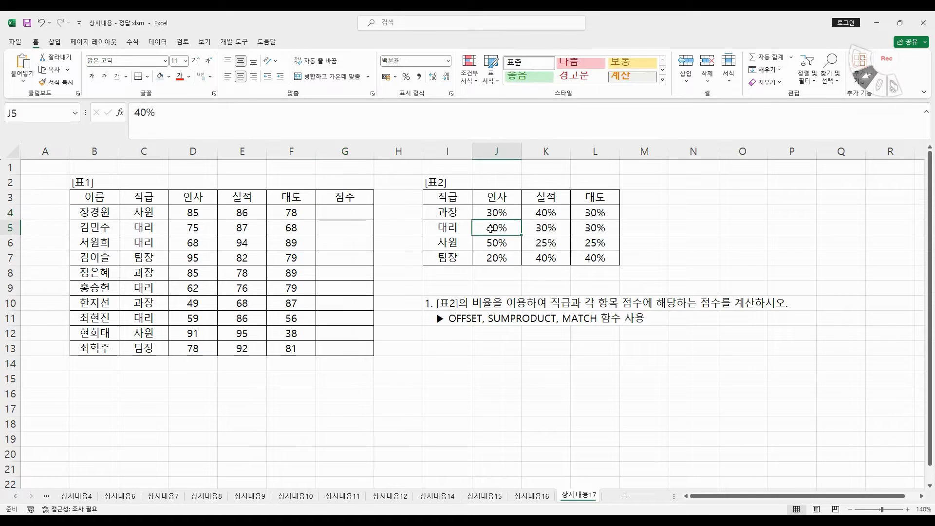
click(453, 240)
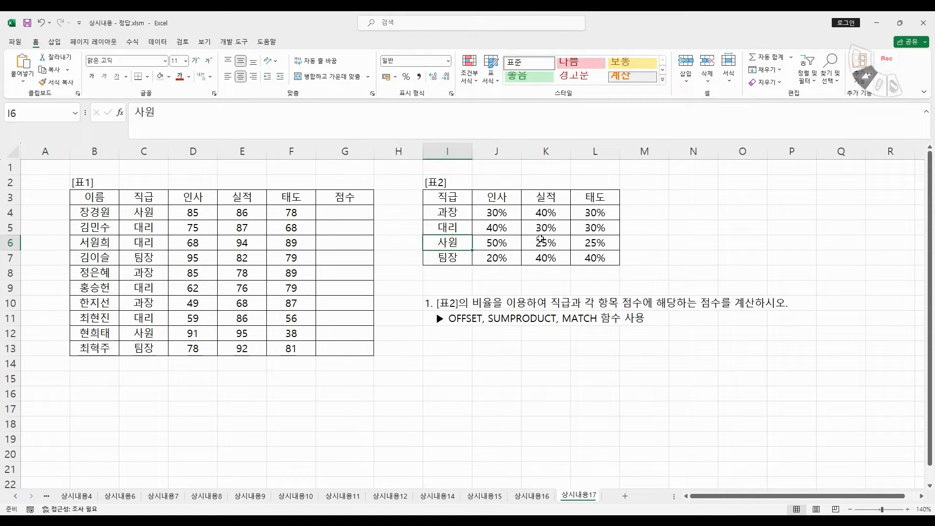
click(496, 246)
click(547, 239)
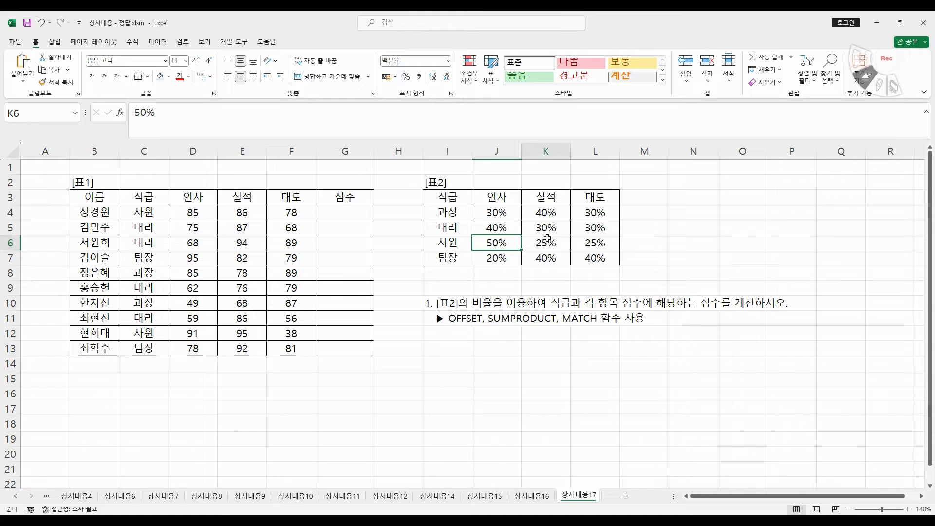
click(603, 240)
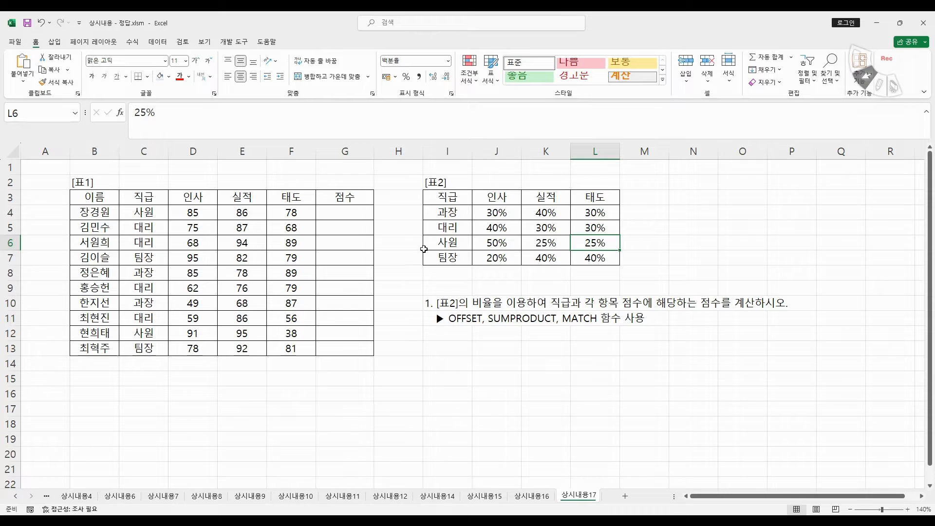
click(467, 346)
drag(187, 214, 299, 216)
drag(491, 242, 600, 243)
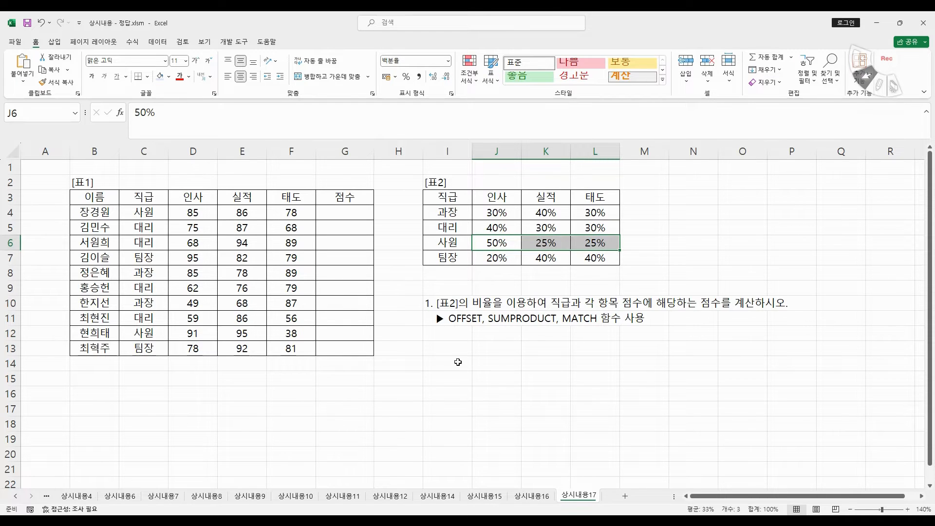
drag(180, 213, 275, 210)
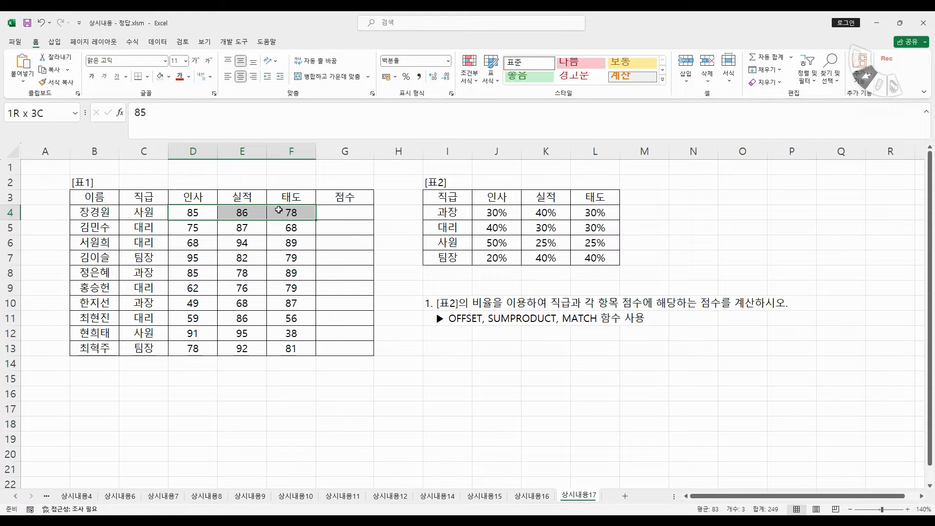
drag(492, 243, 601, 242)
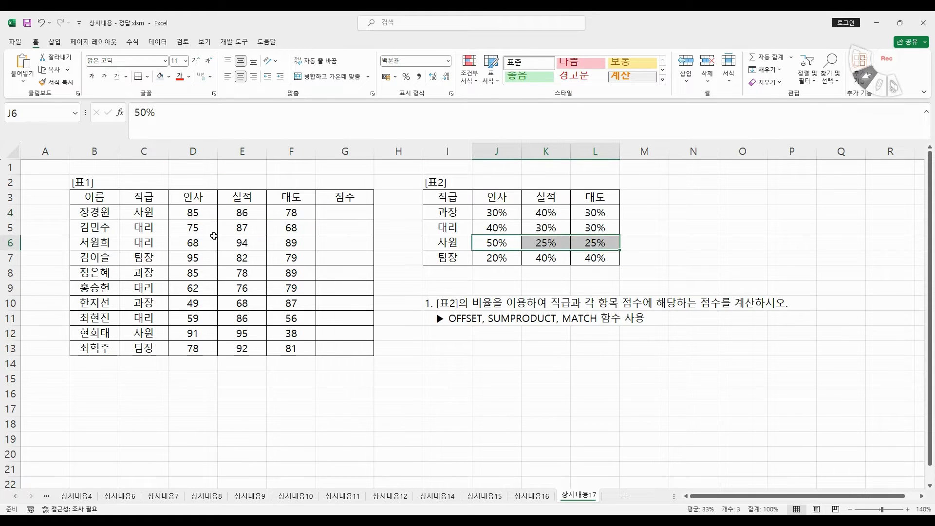
drag(195, 213, 314, 218)
drag(497, 241, 602, 243)
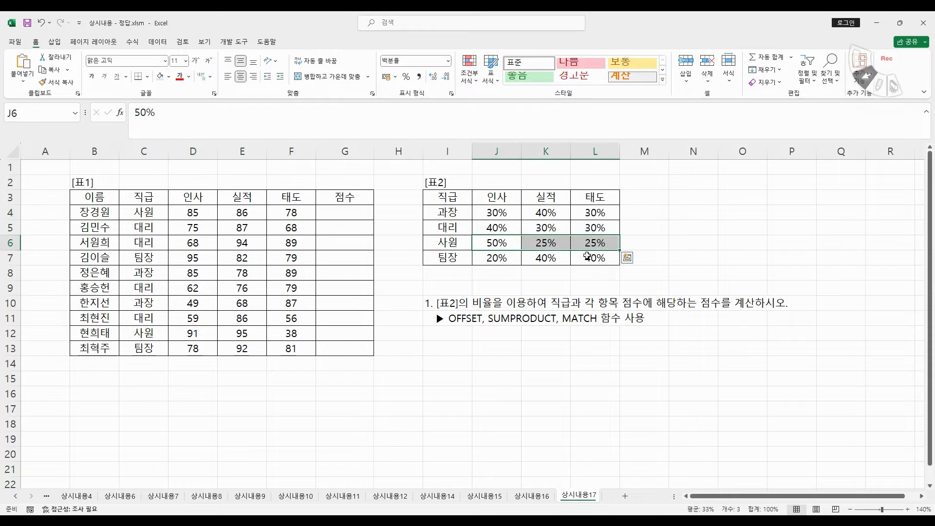
click(434, 351)
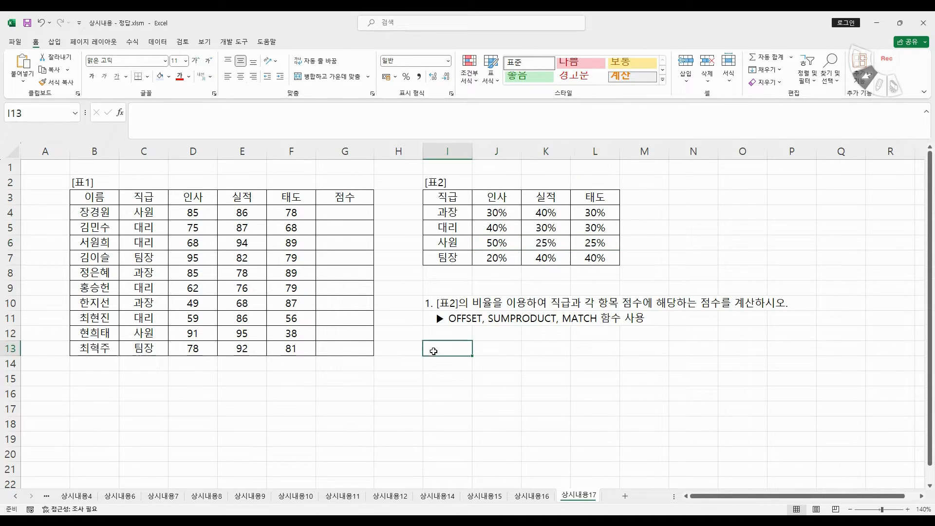
click(138, 217)
click(444, 244)
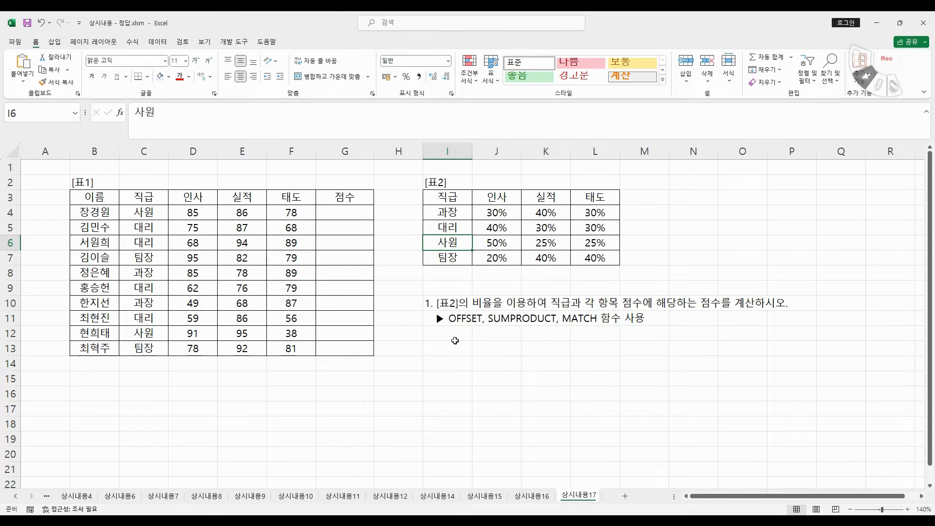
Start an OFFSET formula in I14 with its function arguments dialog open and set the Reference to I3.
click(448, 361)
text(=O)
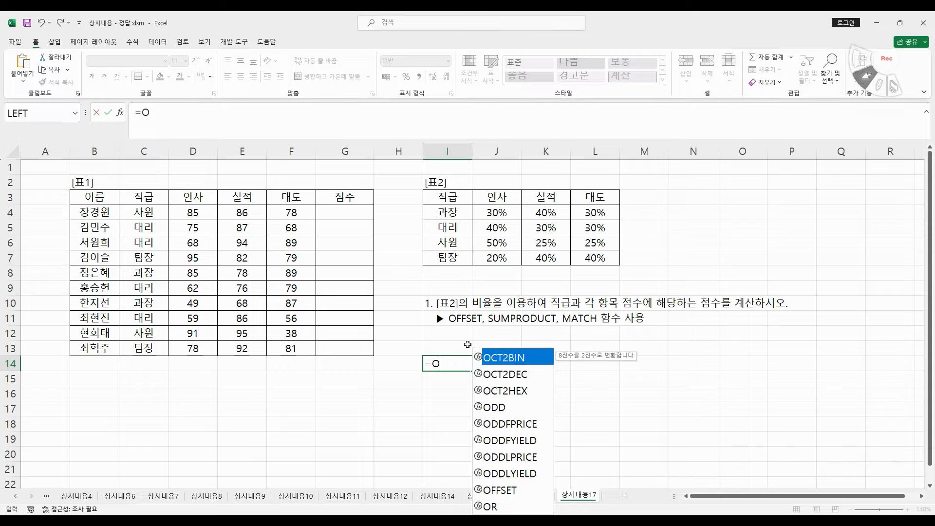
text(F)
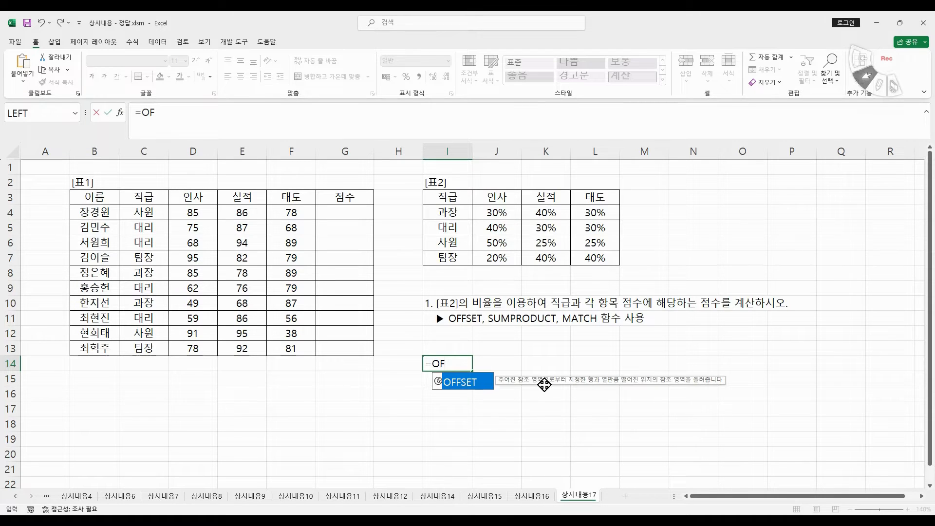
double_click(470, 381)
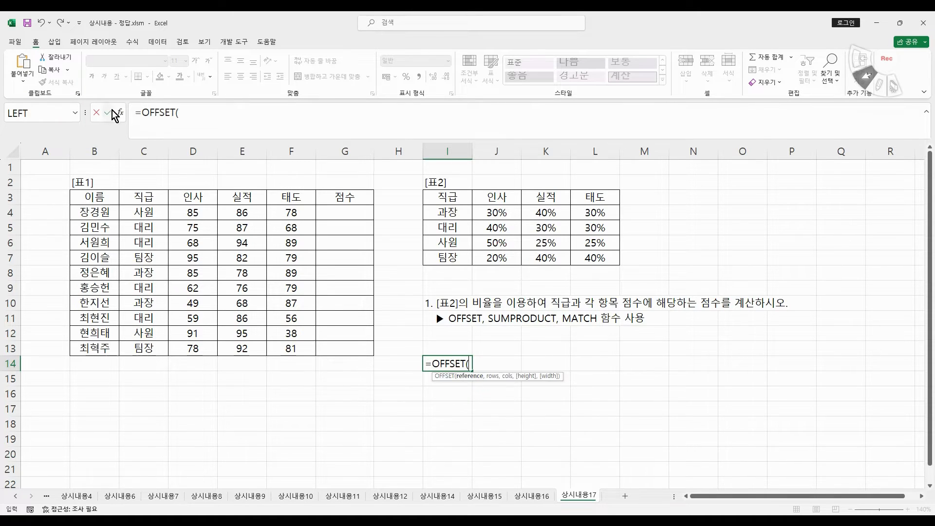
click(121, 112)
drag(390, 337, 221, 328)
click(217, 284)
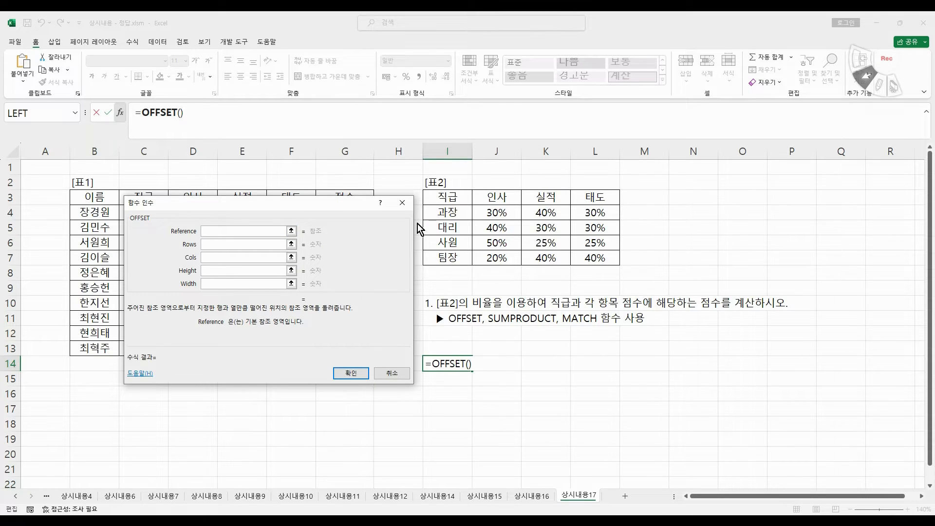
click(452, 197)
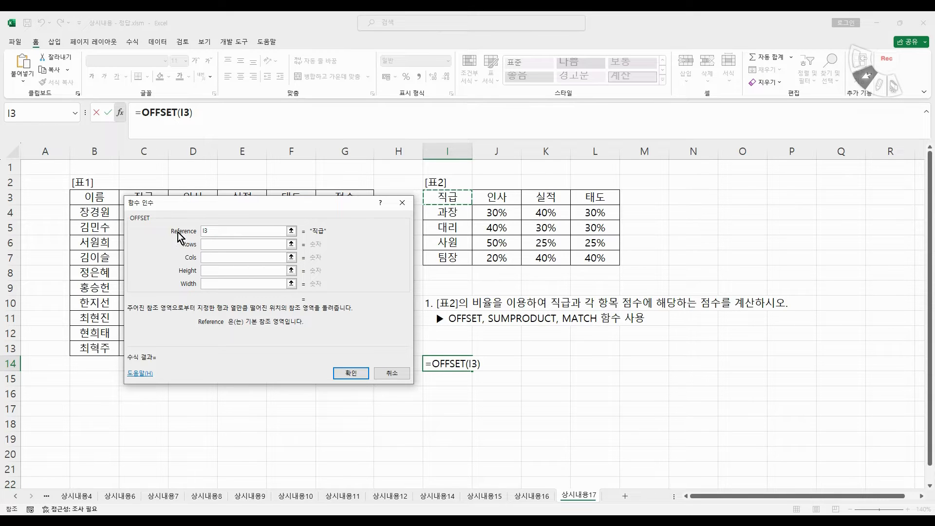
Complete the OFFSET formula in I14 with Rows 3, Cols 1, Height 1 and Width 3.
click(219, 244)
click(219, 244)
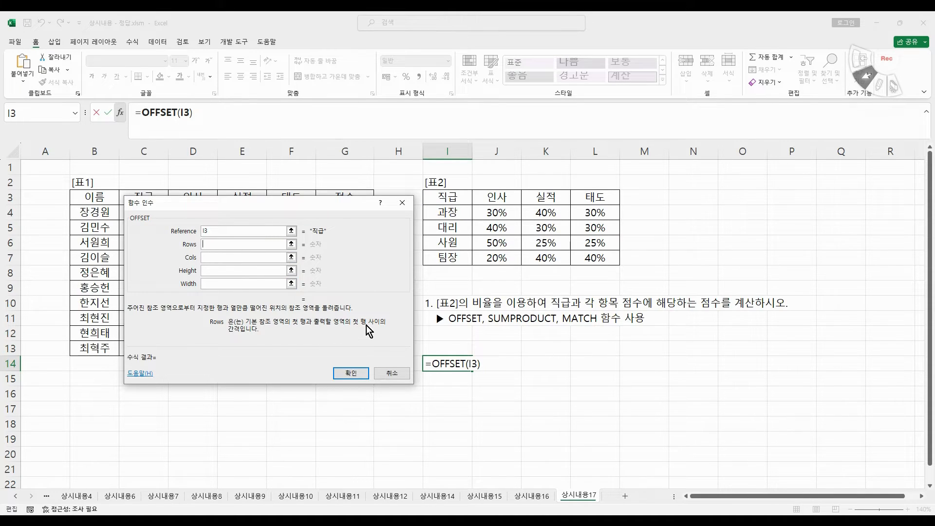
click(218, 258)
text(3)
click(217, 257)
text(1)
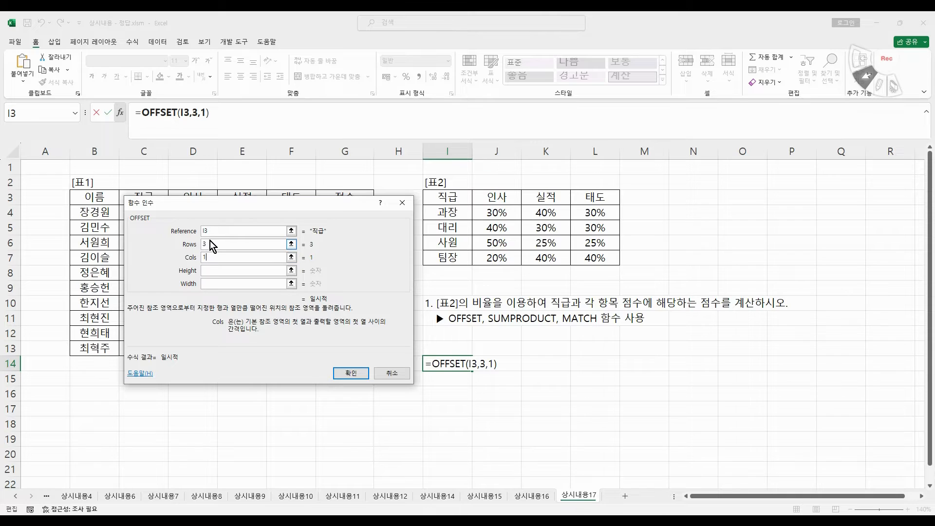
click(214, 270)
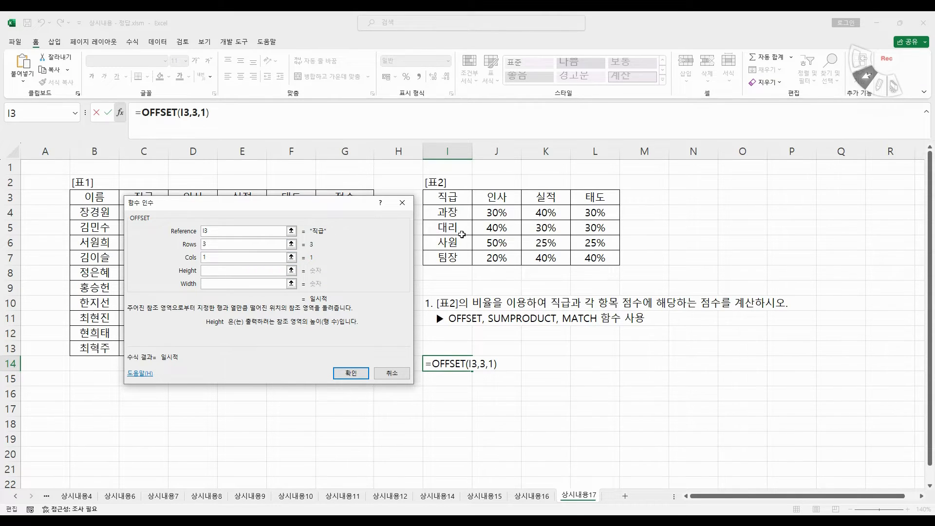
text(1)
click(226, 282)
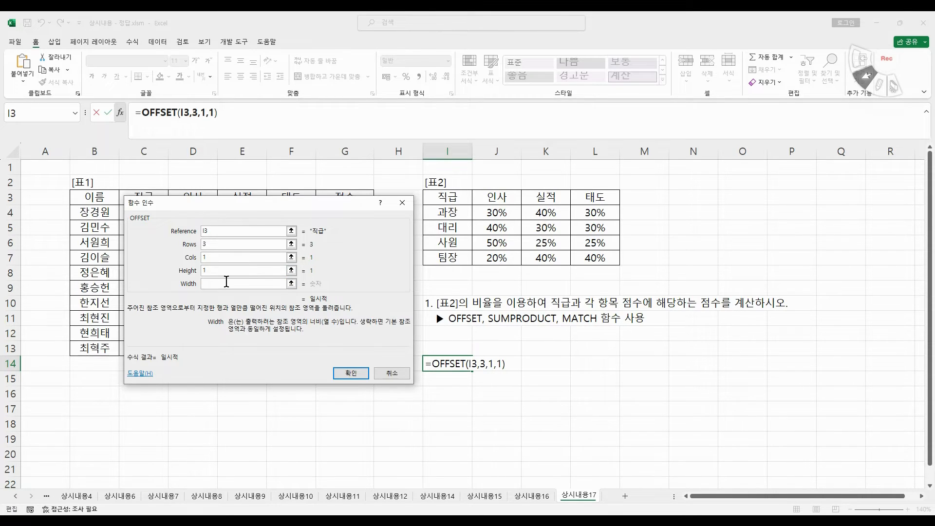
text(3)
click(352, 373)
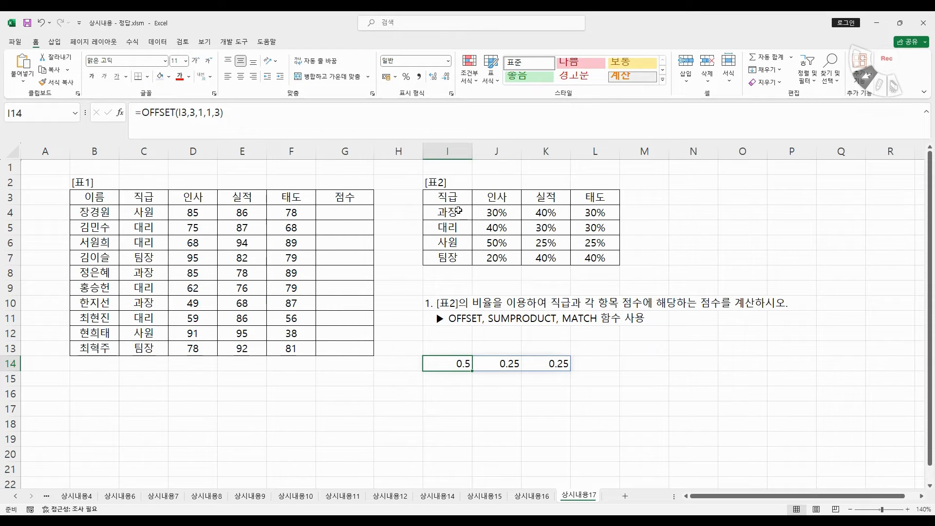
Trace the OFFSET path in 표2 from I3 down to the 사원 row and across J6:L6.
click(448, 197)
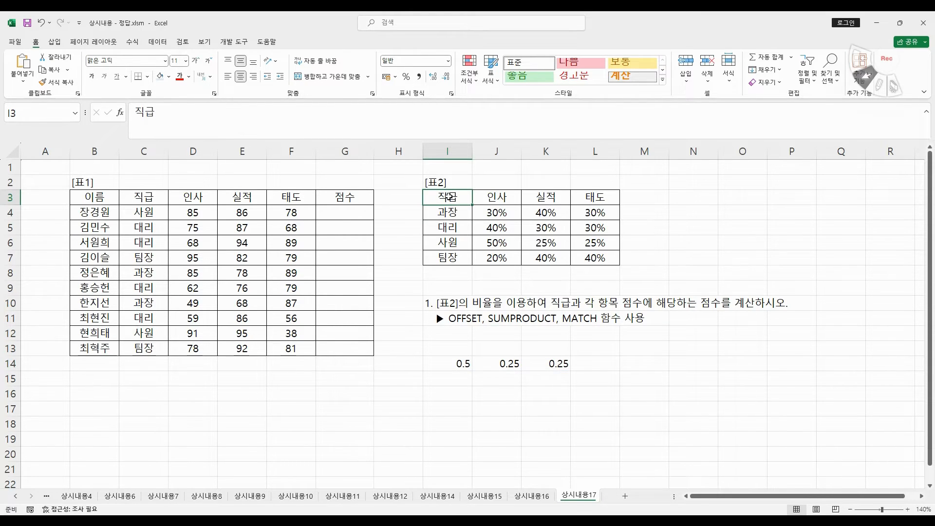
click(447, 210)
click(450, 229)
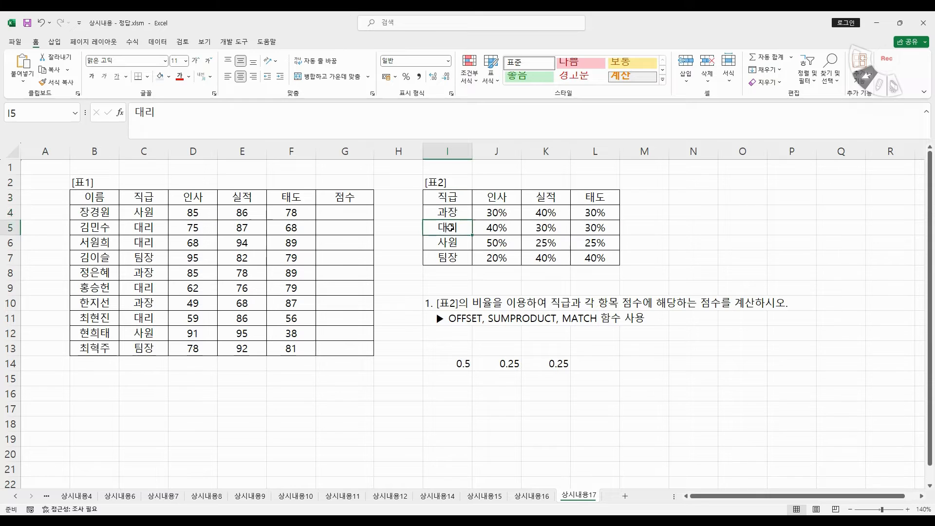
click(451, 242)
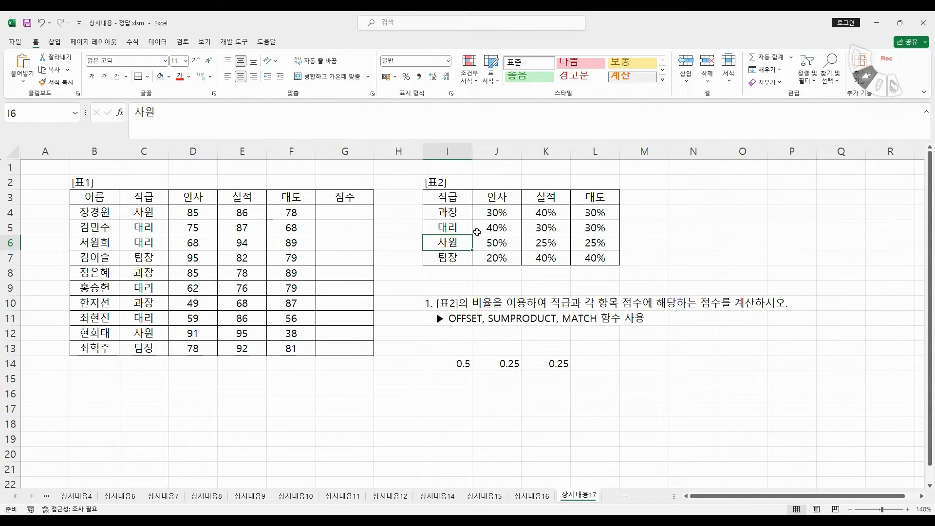
click(492, 241)
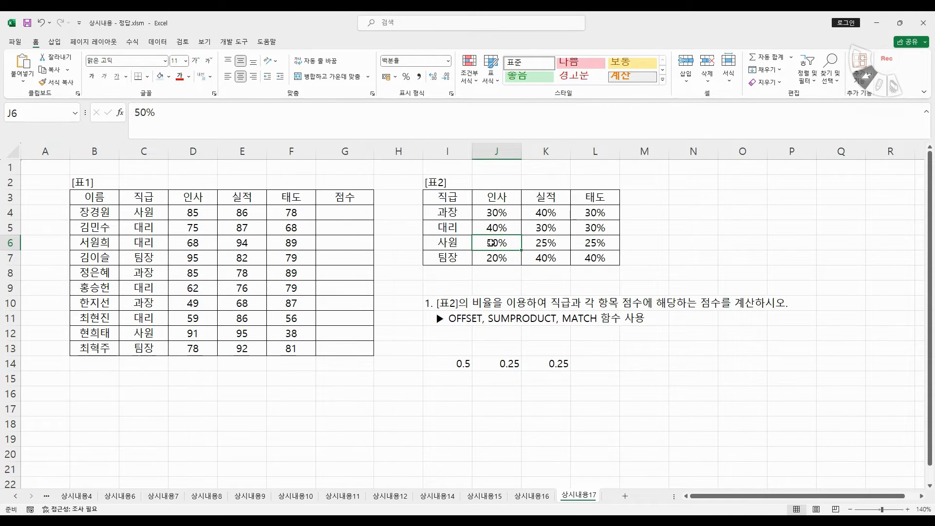
drag(492, 243, 596, 244)
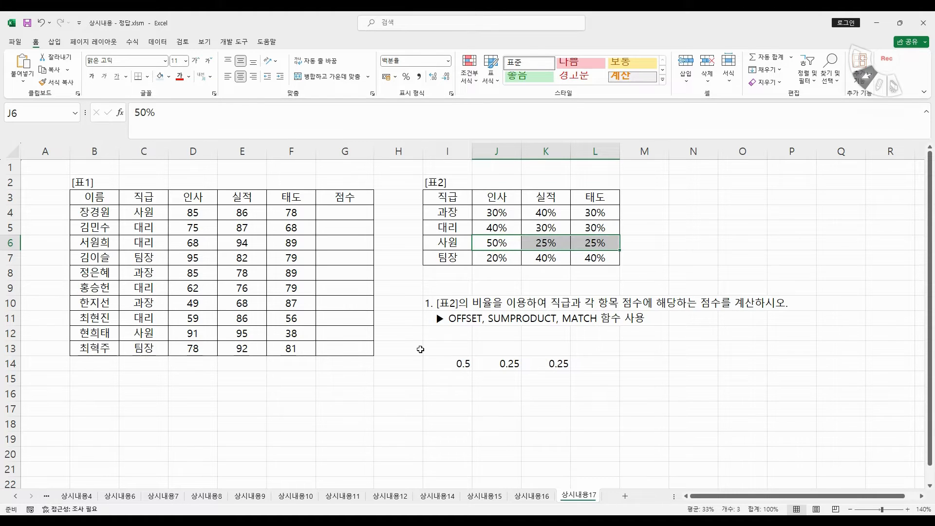
Try a Width of 2 in the OFFSET formula in I14.
click(464, 369)
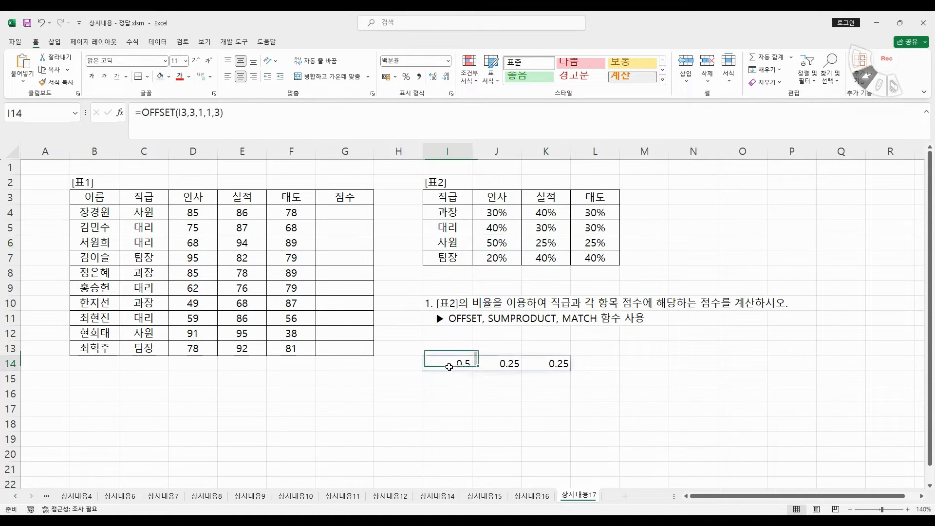
click(119, 113)
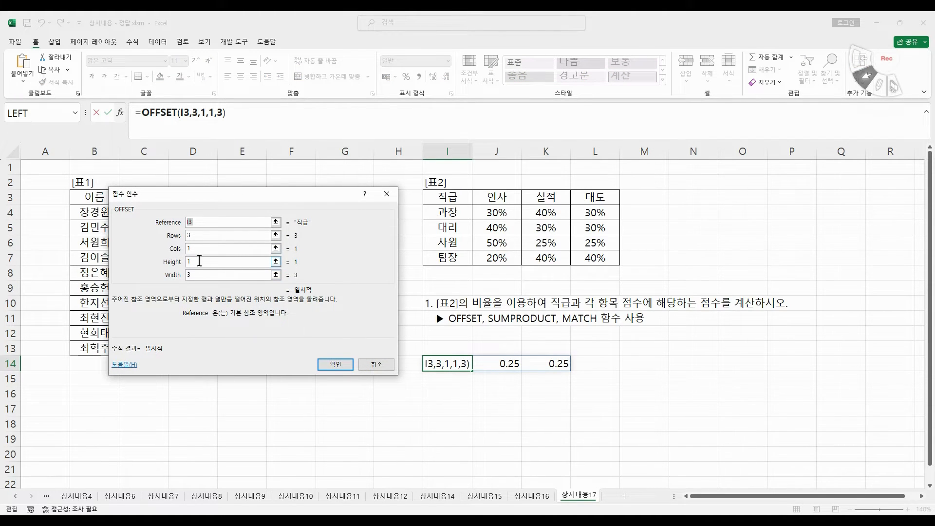
click(195, 274)
key(BackSpace)
text(2)
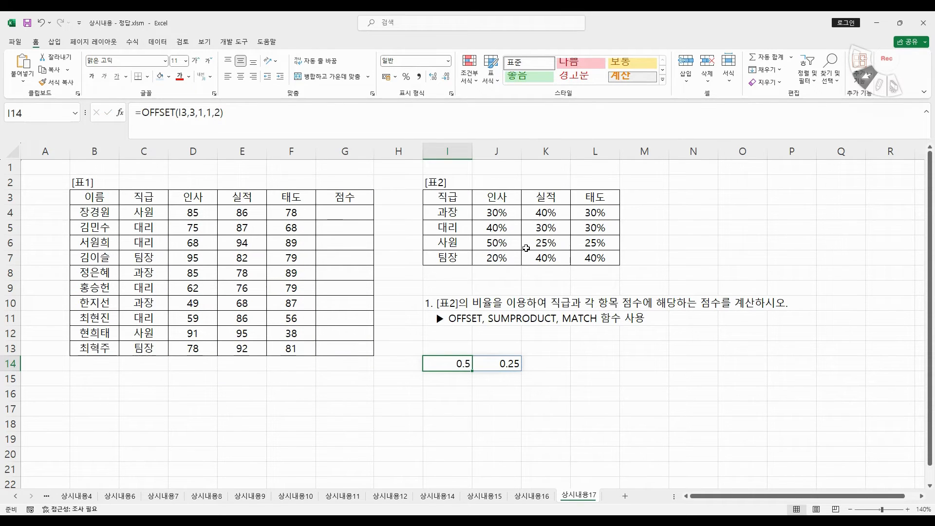
Try a Height of 2 in I14's OFFSET formula, compare it with J6:K7, and undo both the height and width changes.
click(119, 113)
click(186, 263)
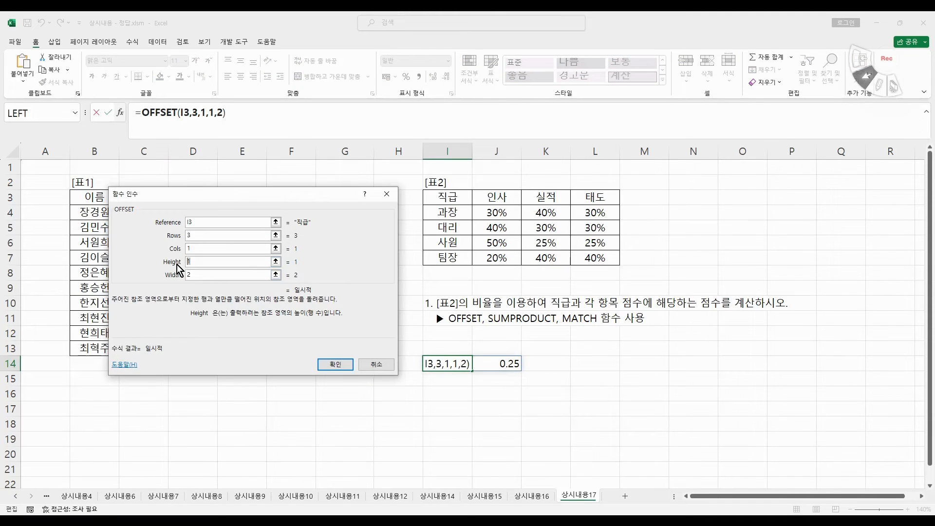
text(2)
click(344, 364)
drag(498, 242, 545, 258)
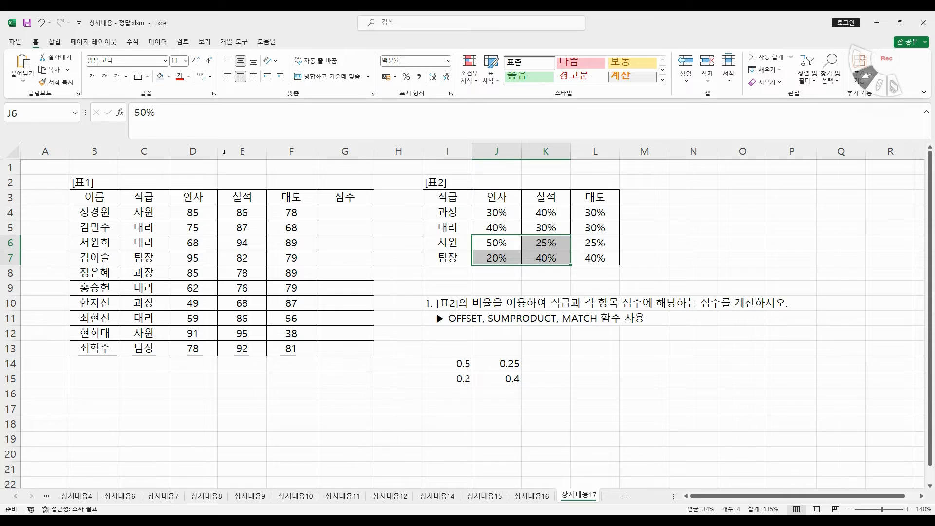
click(41, 23)
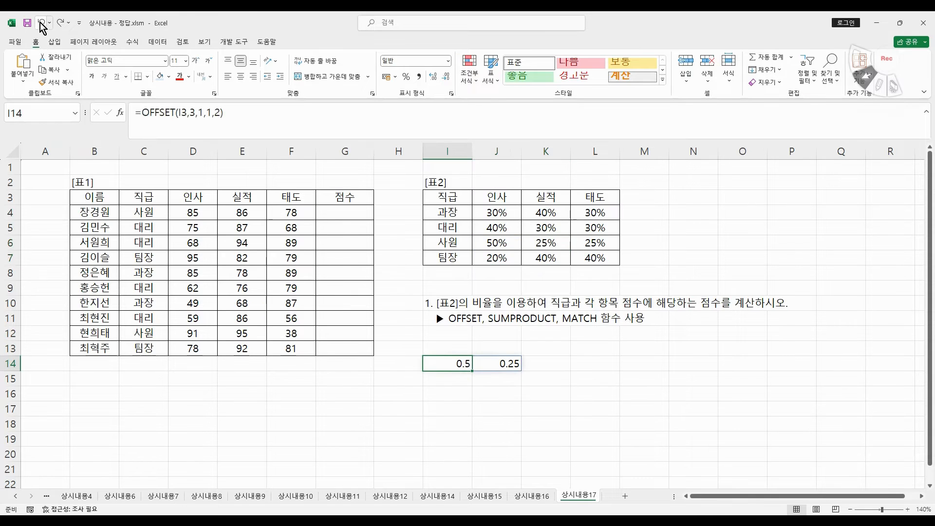
click(41, 23)
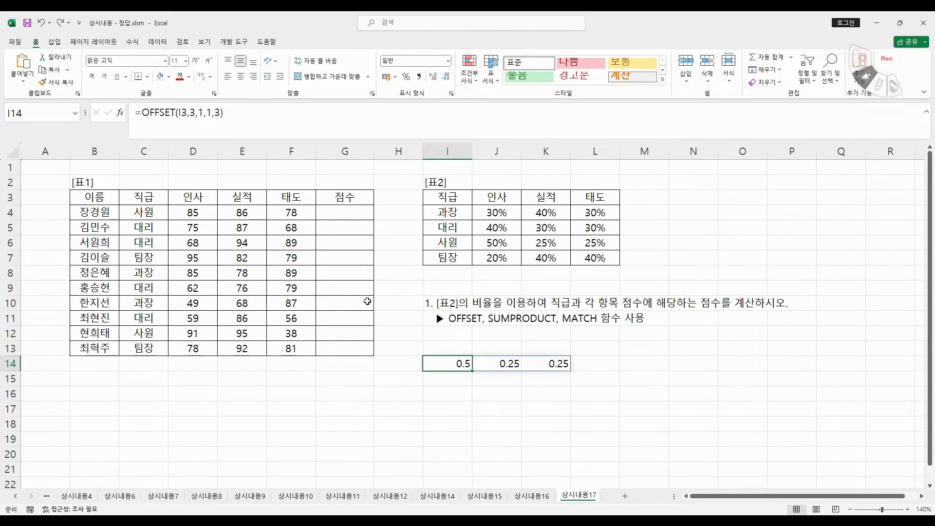
Copy the I14 formula without its equals sign into I15 as the text OFFSET(I3,3,1,1,3).
drag(223, 117, 140, 115)
key(ctrl+c)
key(Escape)
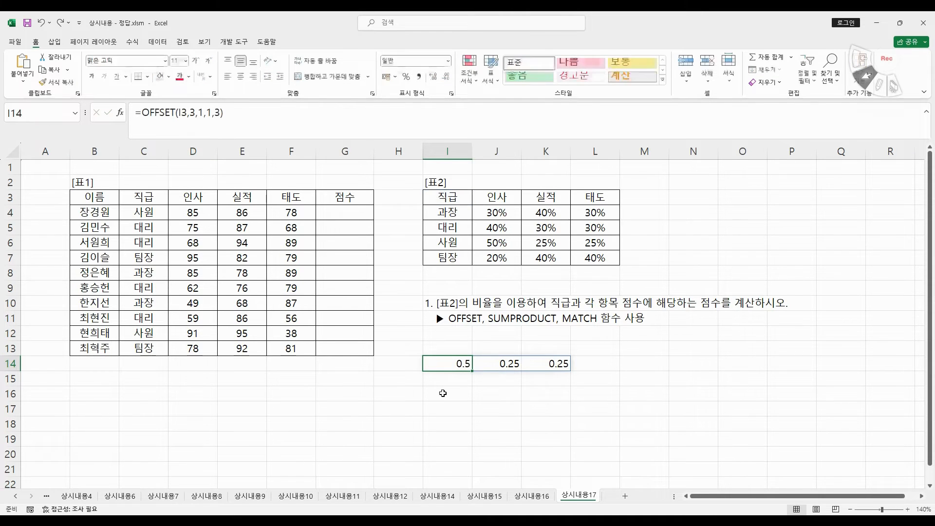
click(435, 380)
double_click(435, 379)
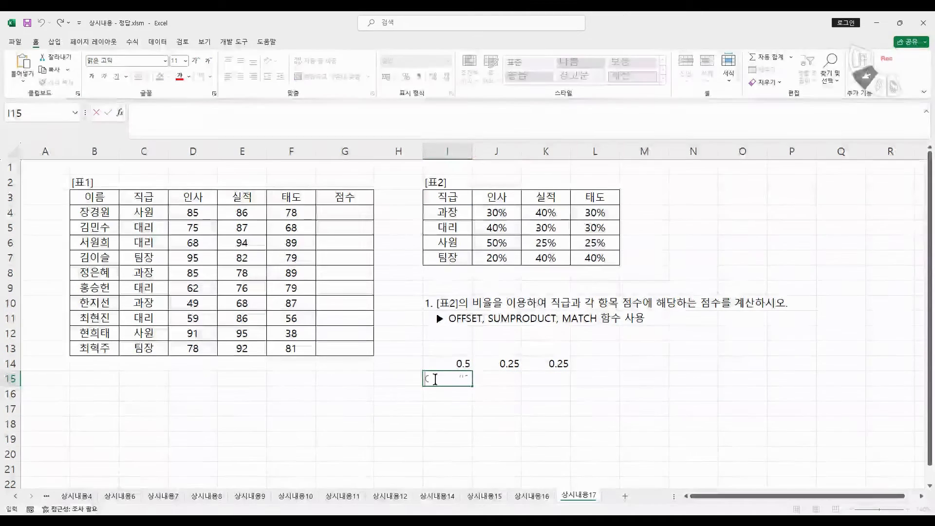
key(ctrl+v)
click(441, 405)
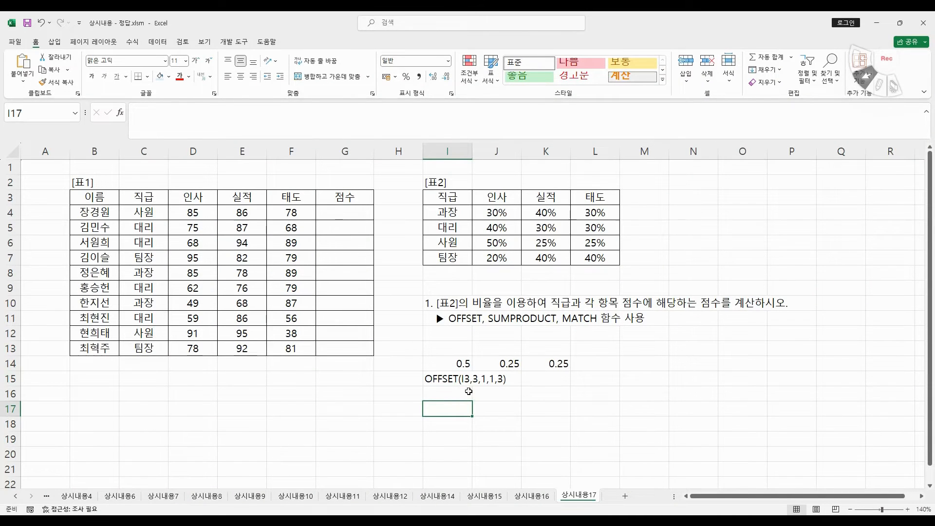
Trace the cells from I3 down to the 사원 row in 표2 and compare ratios J6:L6 with scores D4:F4.
click(458, 199)
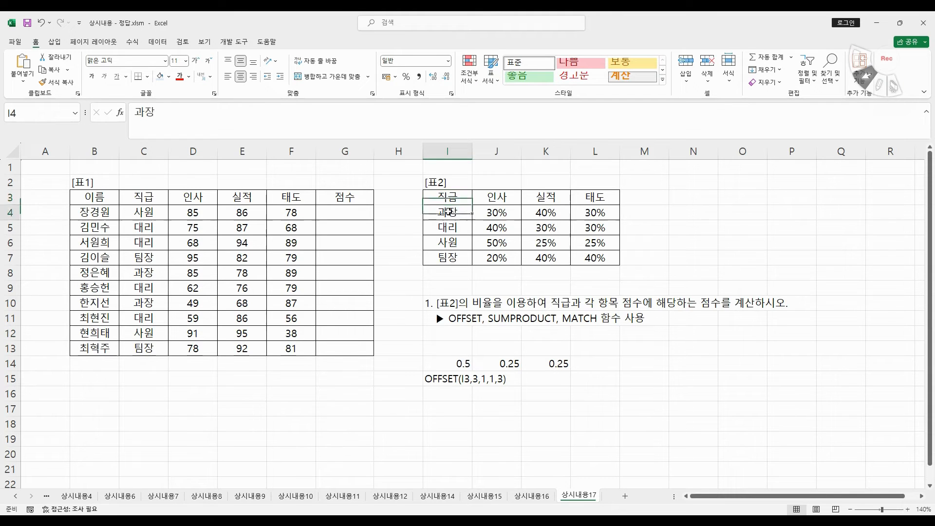
click(449, 210)
click(450, 228)
click(453, 238)
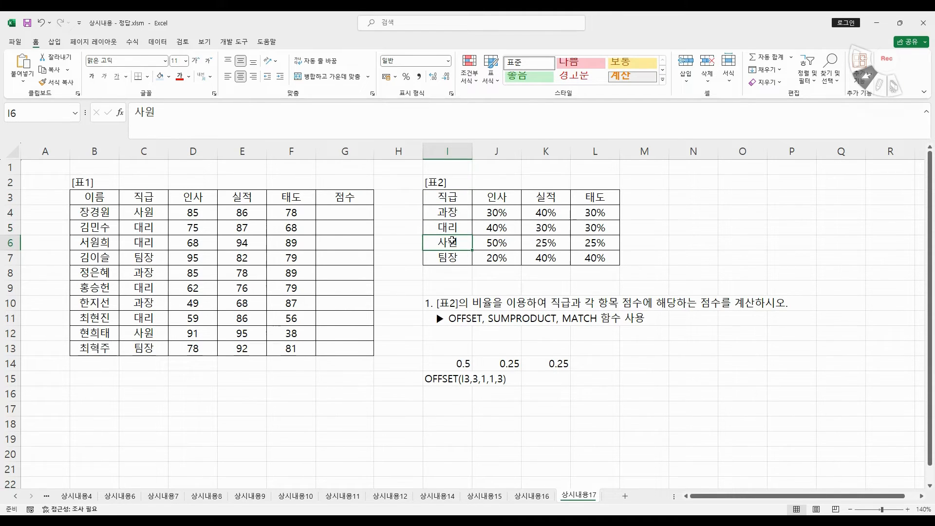
click(494, 241)
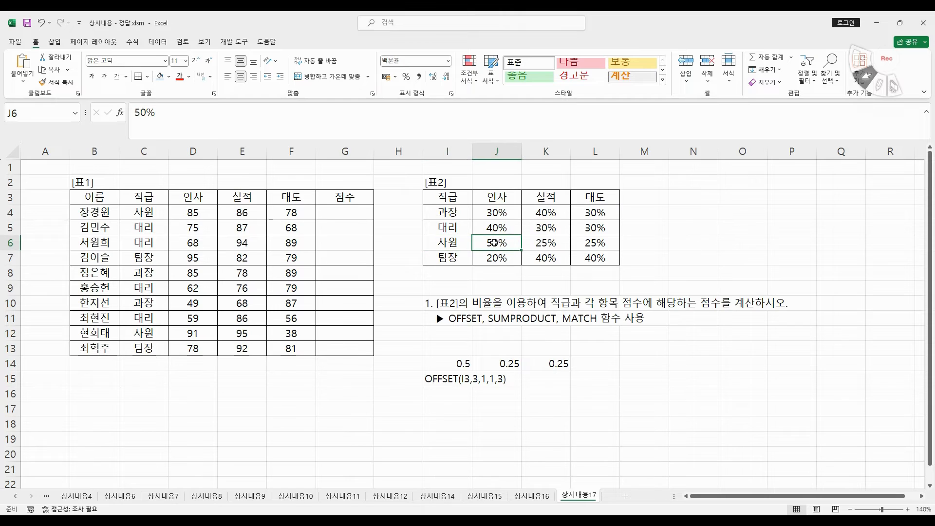
drag(493, 244, 595, 242)
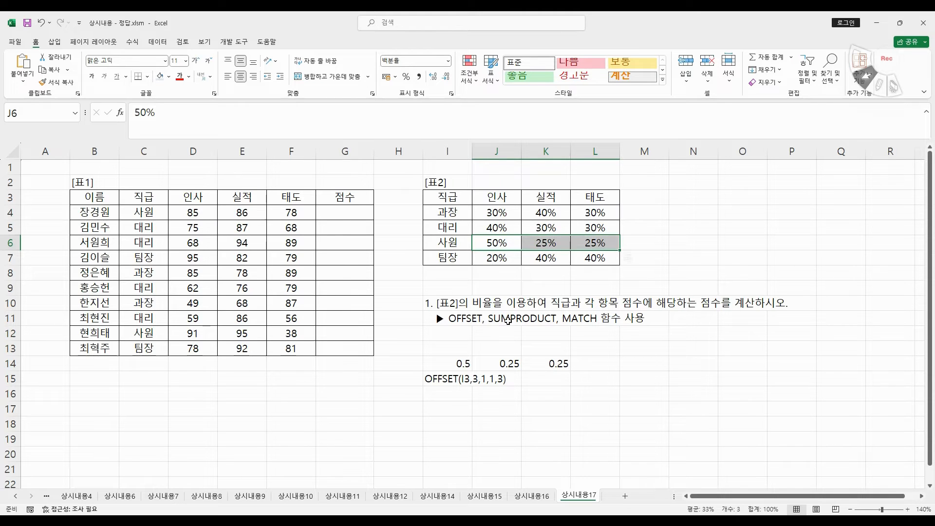
drag(193, 215, 295, 215)
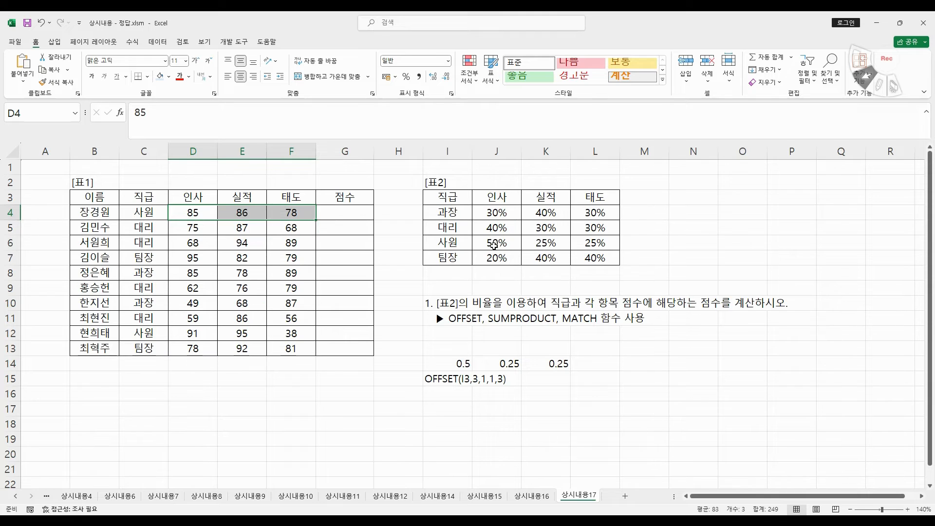
drag(494, 245, 595, 243)
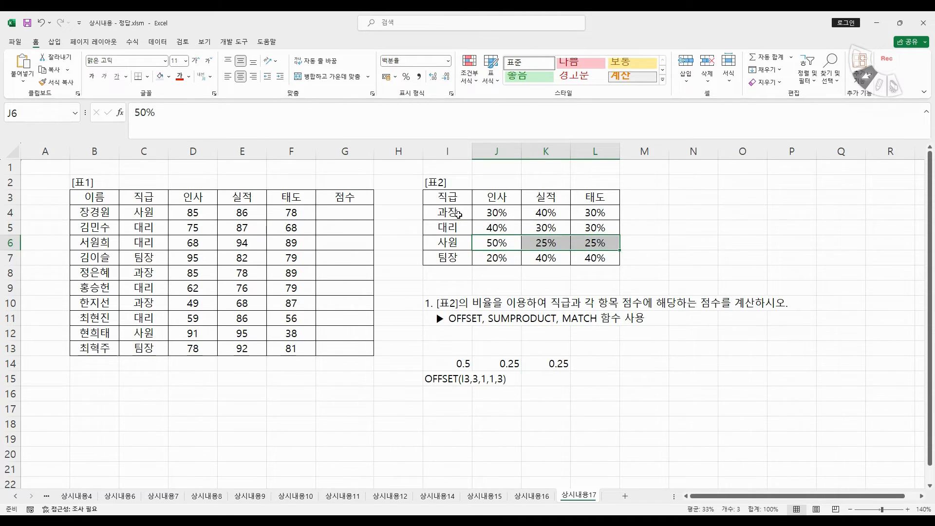
Count the row offset from the 직급 header in I3 down to 사원 in I6.
click(453, 197)
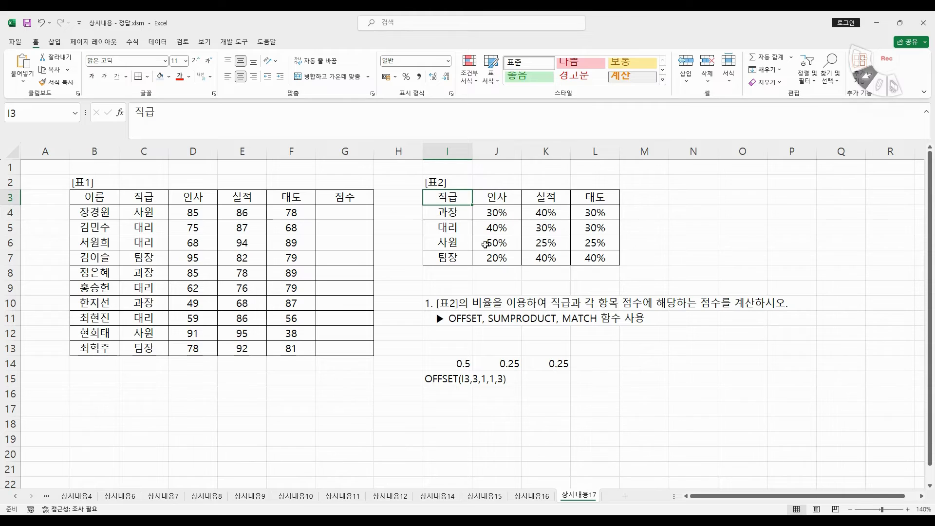
click(445, 212)
click(447, 228)
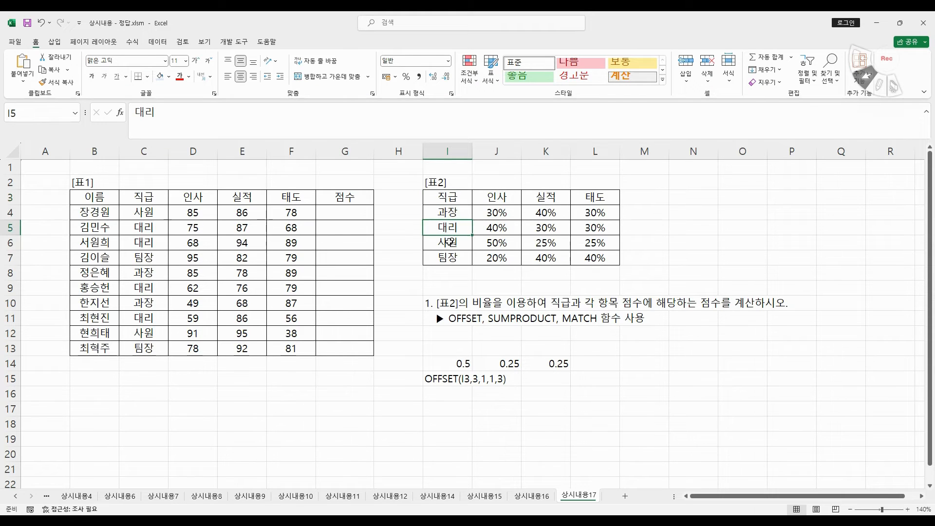
click(449, 242)
Colour the rows argument 3 red in the OFFSET text in I15.
click(443, 382)
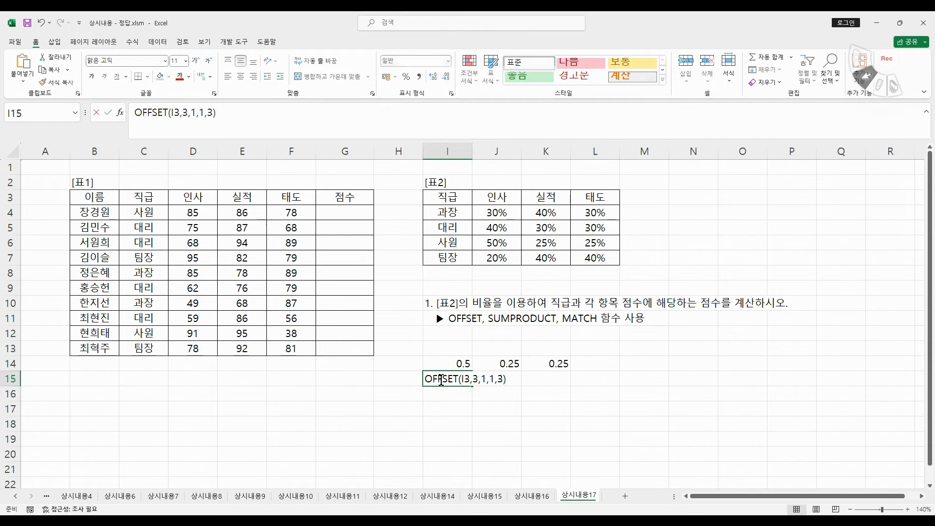
double_click(472, 379)
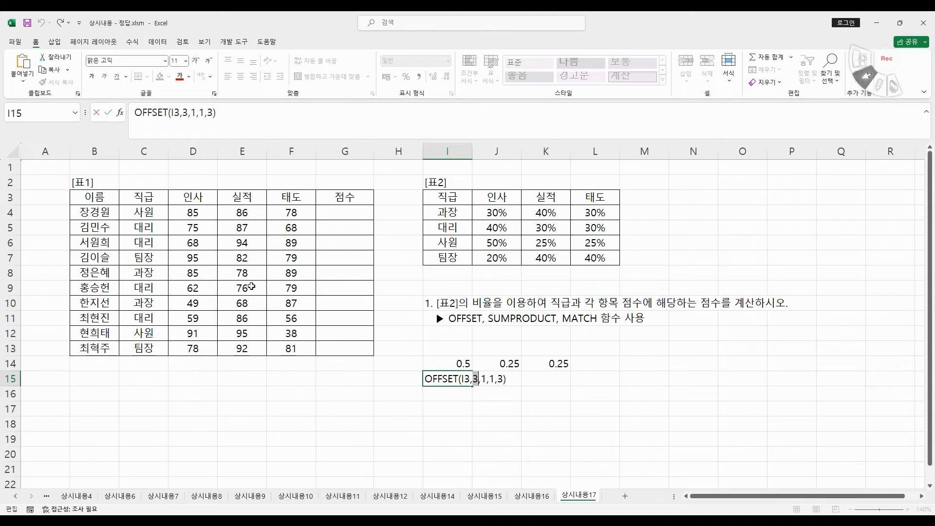
click(180, 79)
click(447, 414)
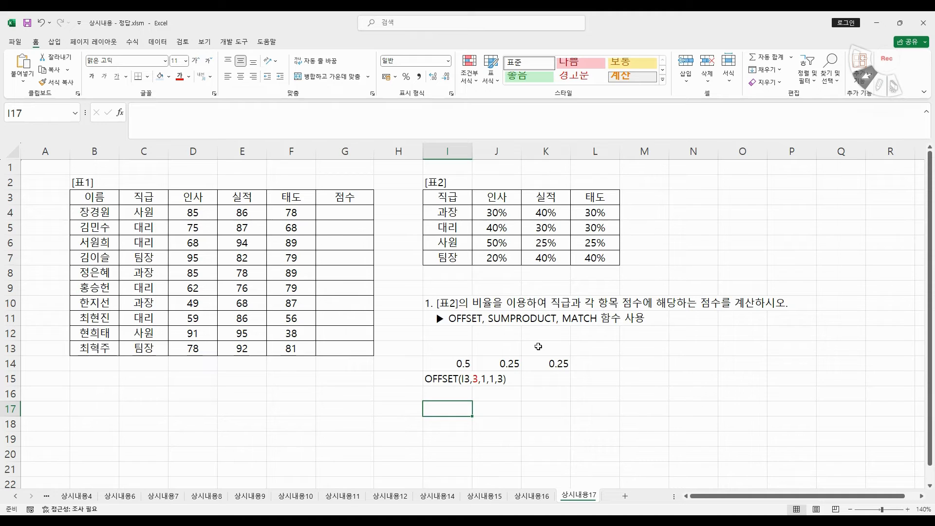
Start a SUMPRODUCT formula in G4 with the scores D4:F4 as Array1.
click(337, 213)
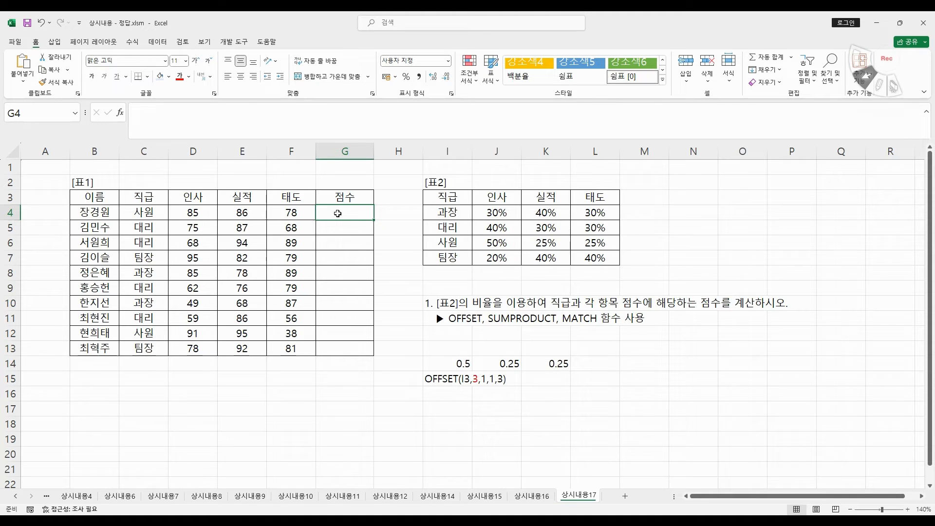
text(=S)
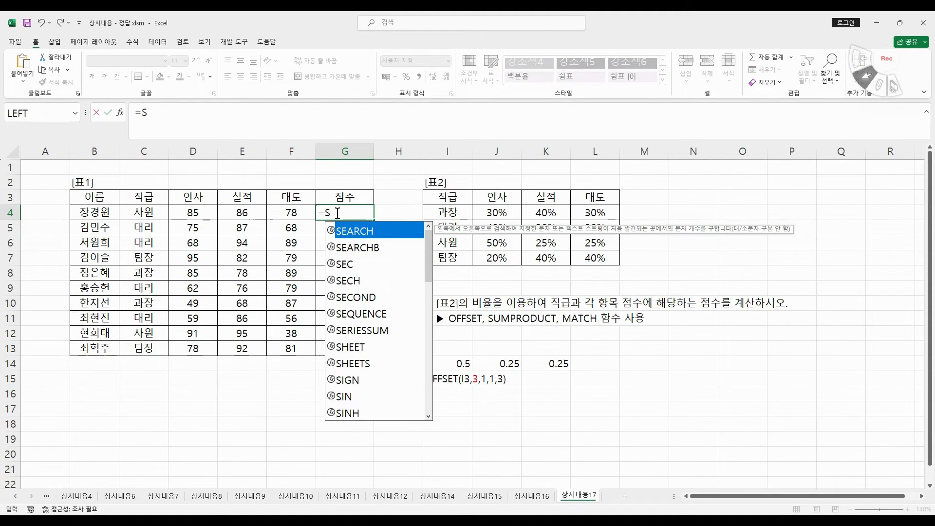
text(U)
double_click(355, 312)
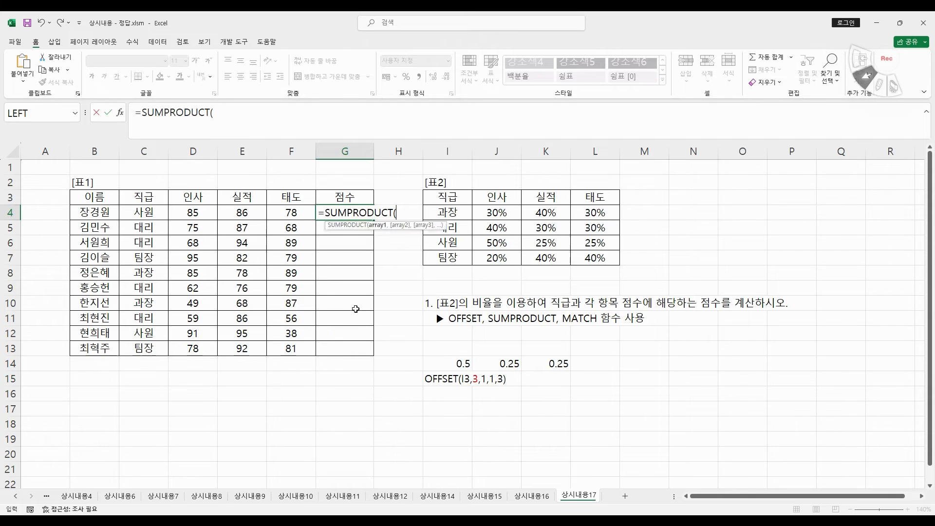
click(119, 113)
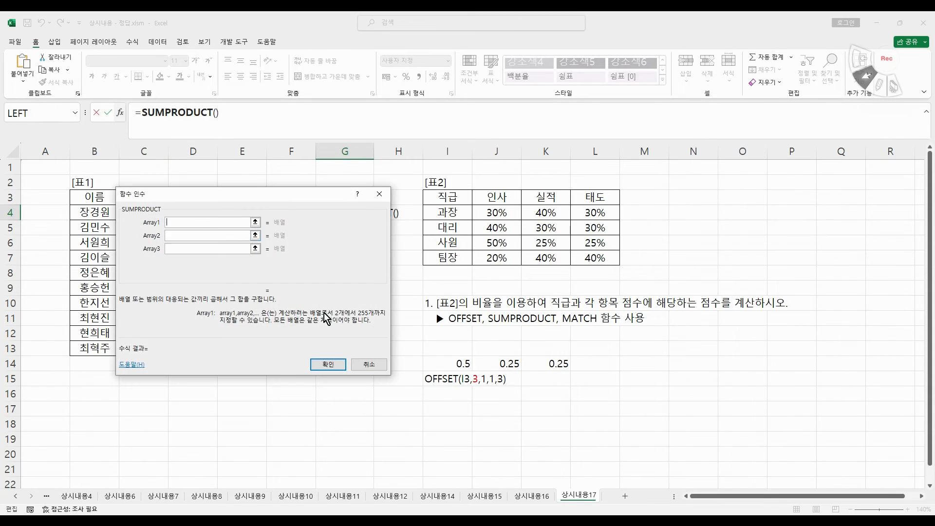
drag(190, 216, 289, 215)
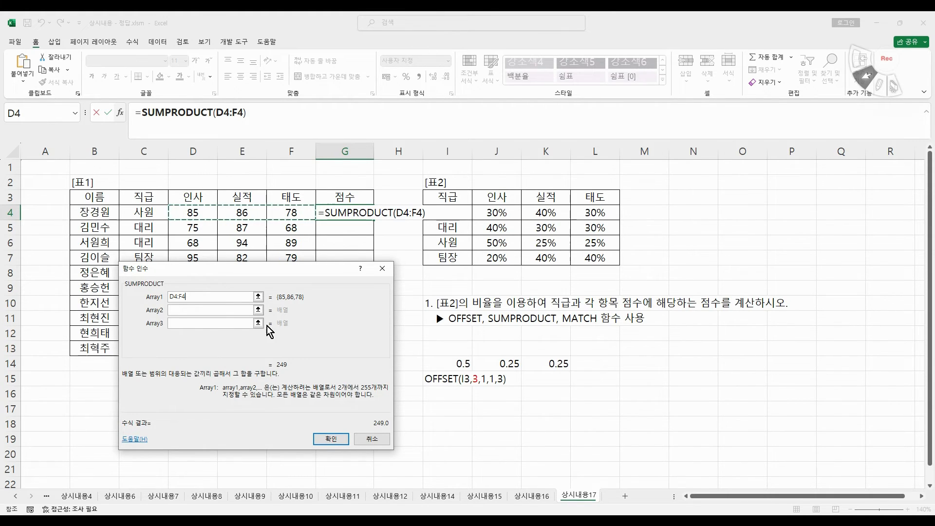
Nest an OFFSET function as SUMPRODUCT's Array2 with the absolute reference $I$3.
click(203, 310)
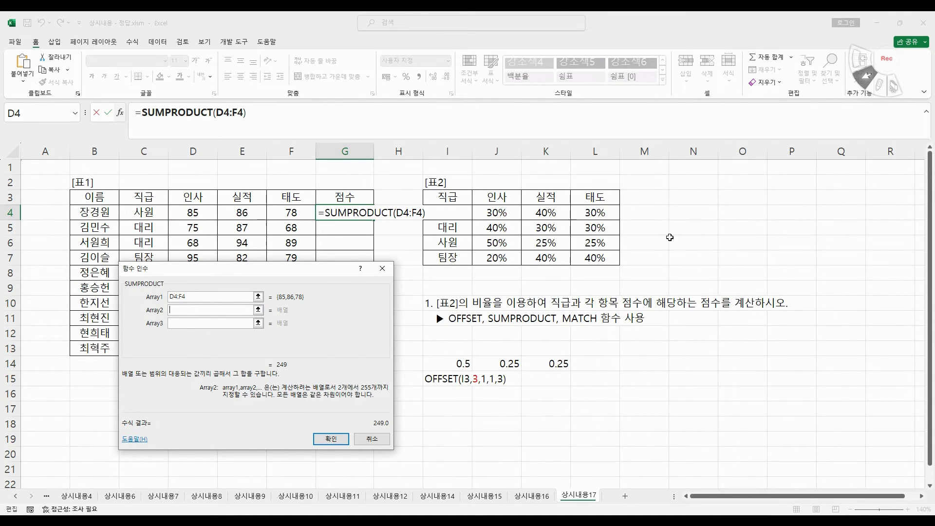
click(74, 113)
click(46, 196)
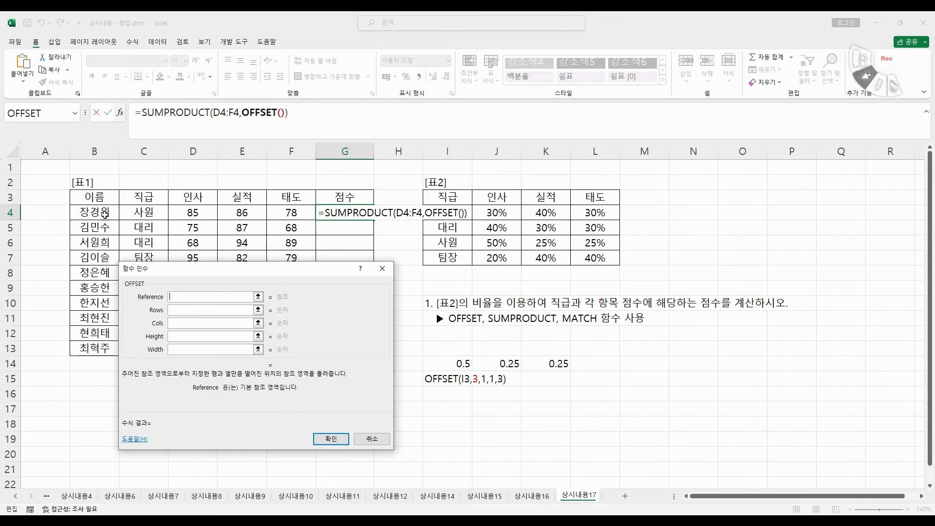
click(447, 197)
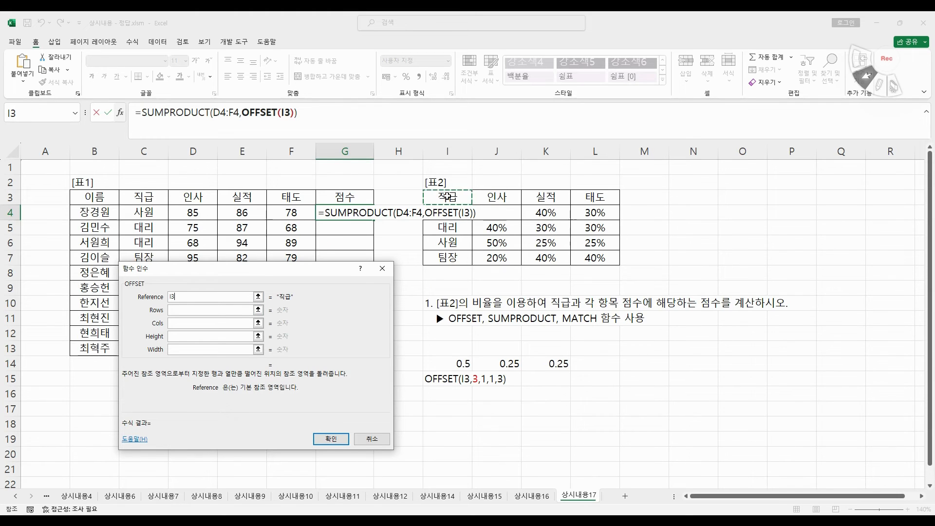
key(F4)
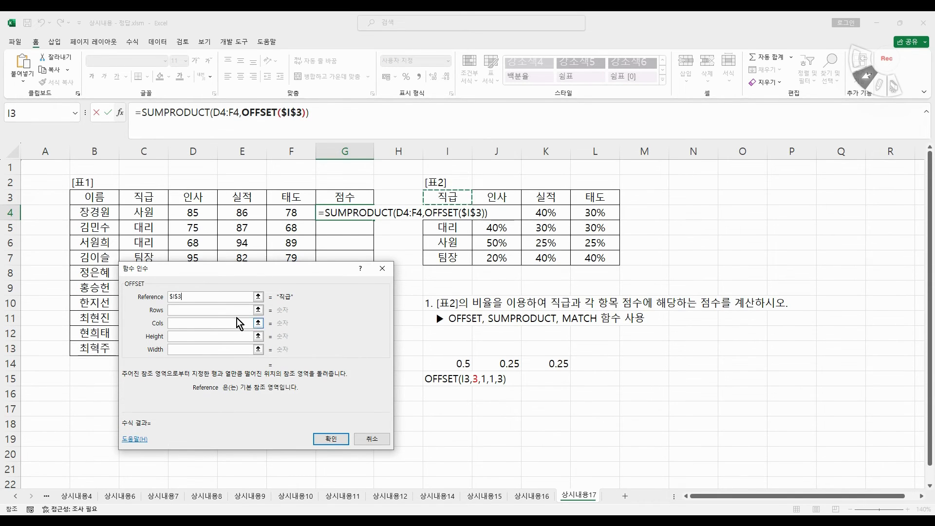
Set the nested OFFSET's Cols to 1, Height to 1 and Width to 3.
click(209, 323)
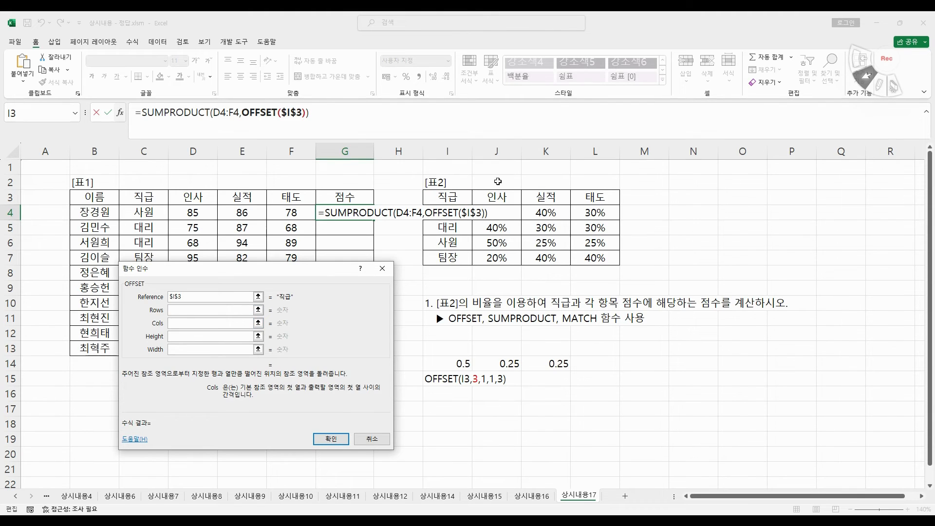
text(1)
click(213, 336)
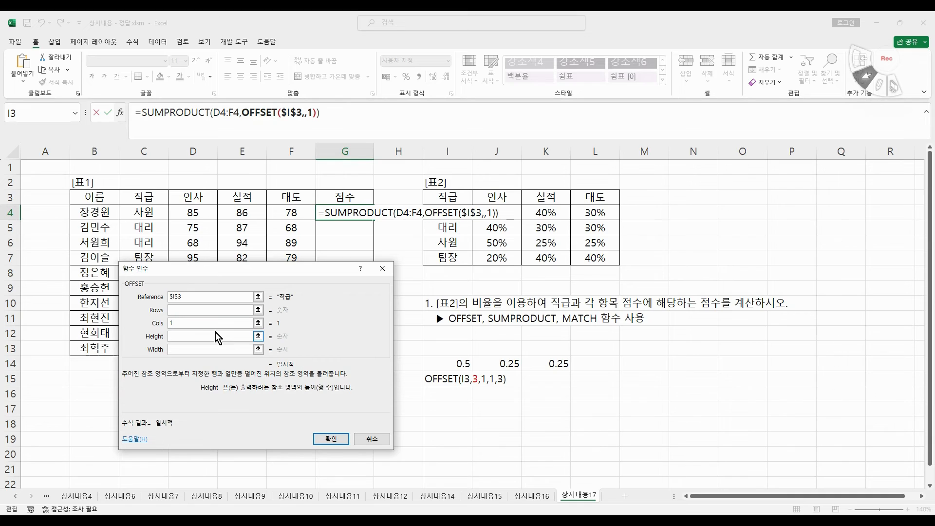
text(1)
click(232, 350)
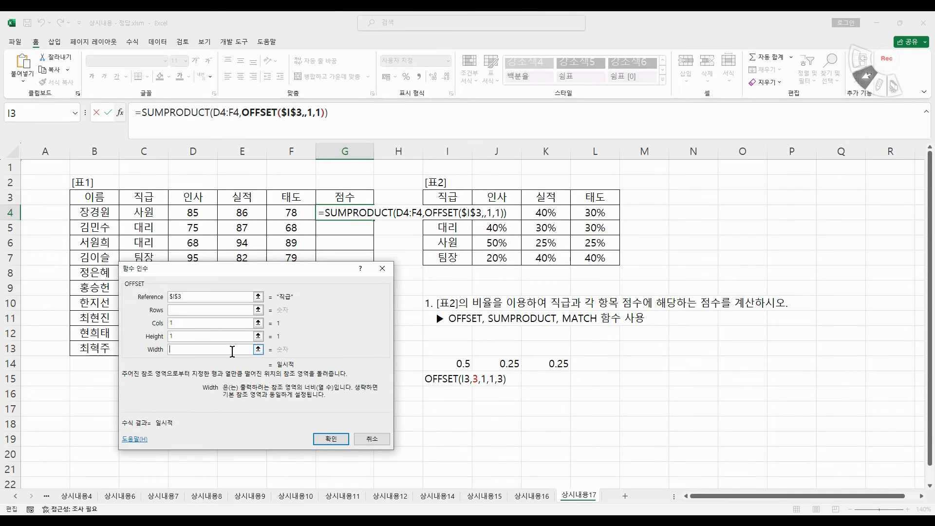
text(3)
Nest a MATCH function as OFFSET's Rows argument, looking up C4 in $I$4:$I$7 with match type 0.
click(196, 309)
click(197, 312)
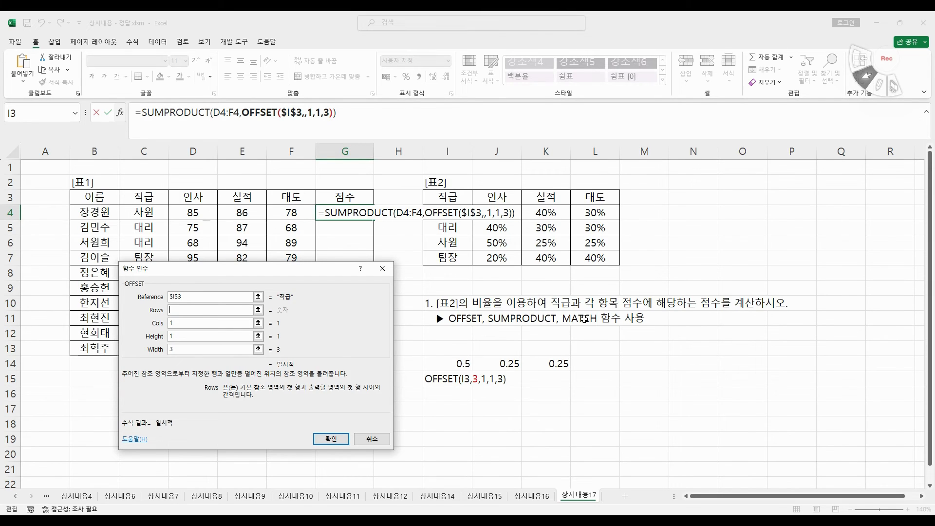
click(76, 113)
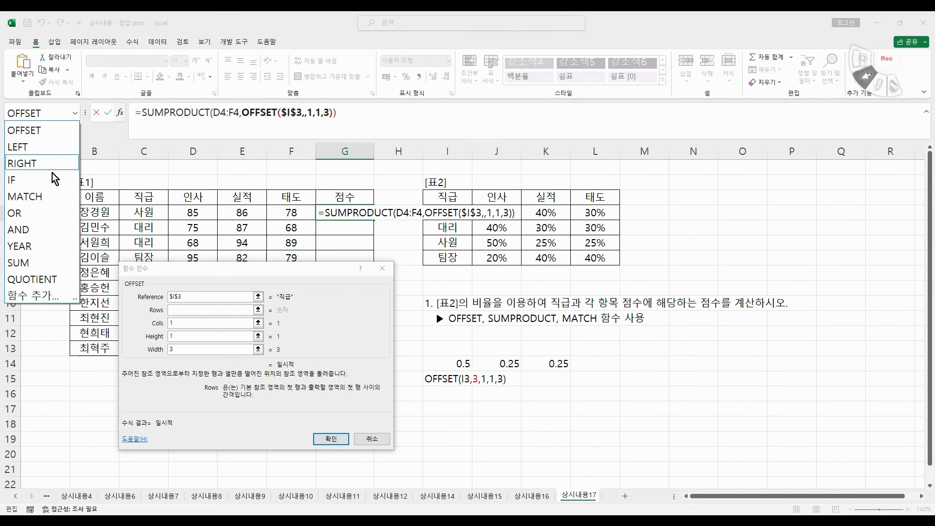
click(49, 190)
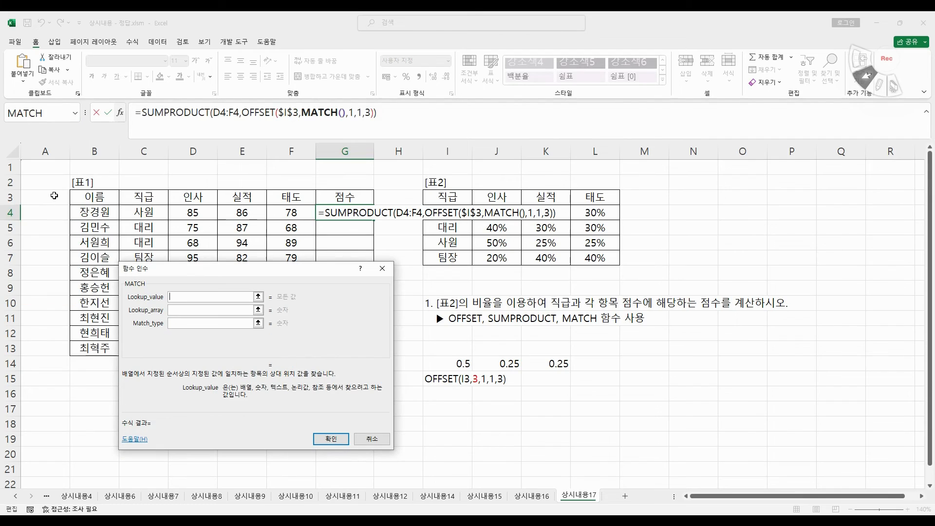
click(149, 212)
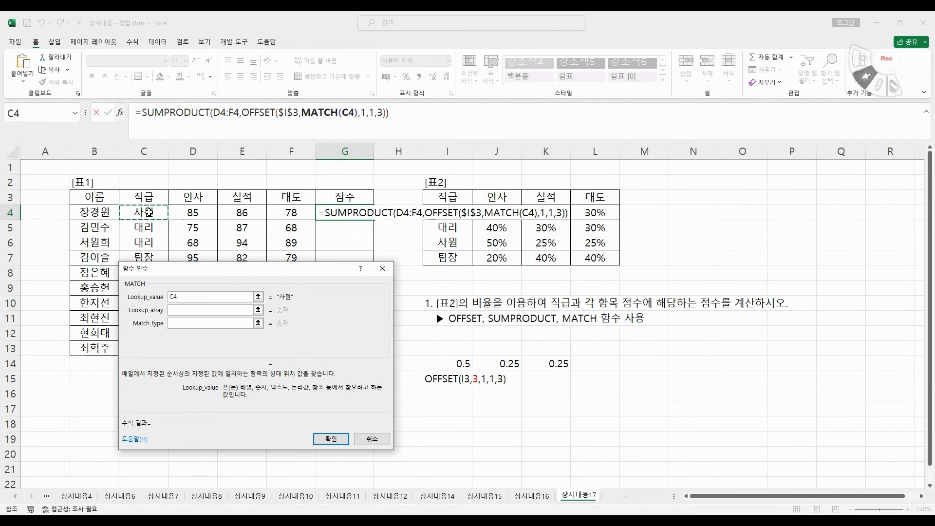
click(198, 310)
drag(447, 214, 449, 254)
key(F4)
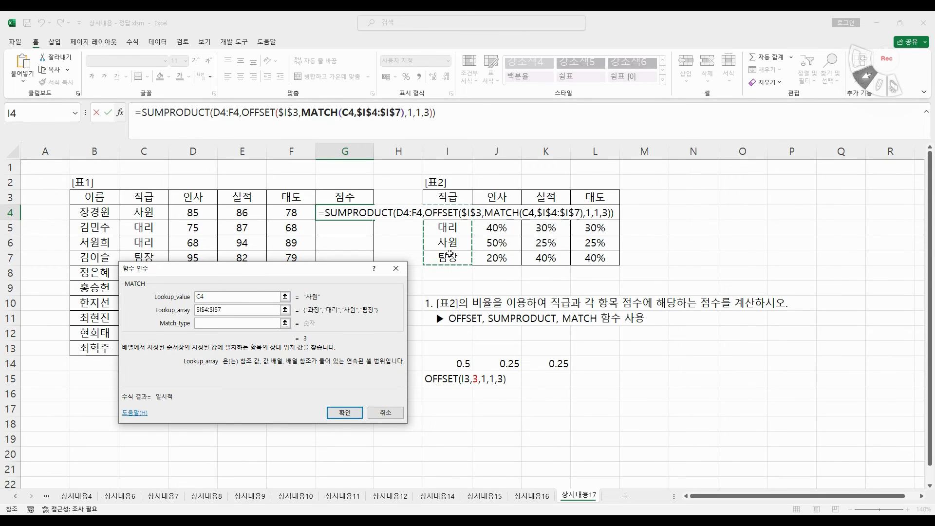
click(243, 324)
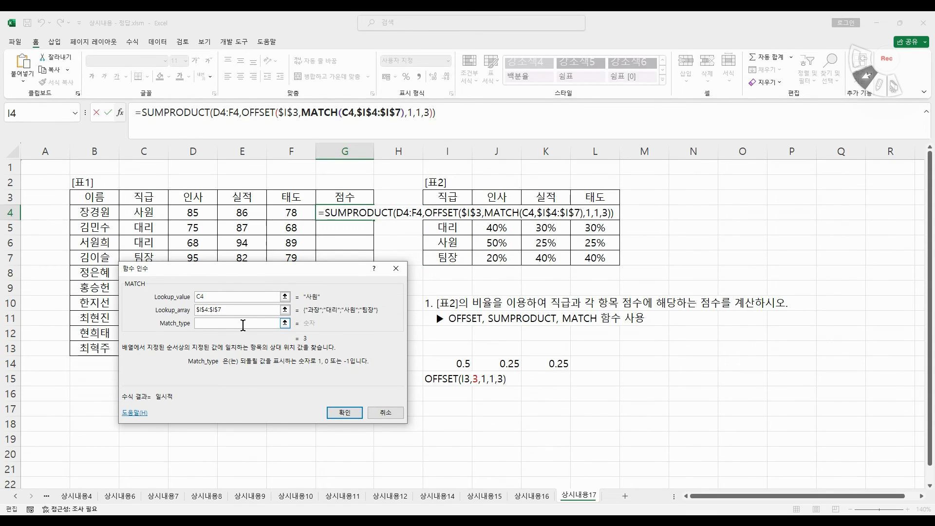
text(0)
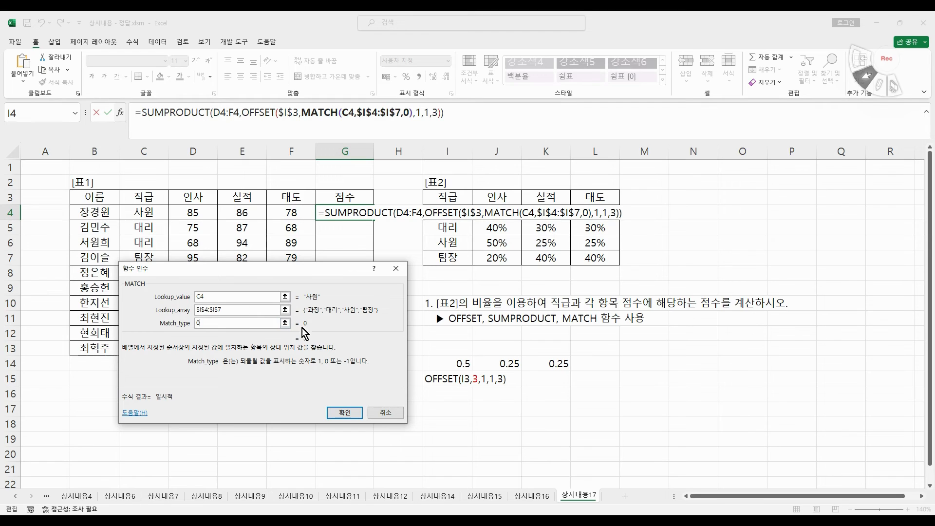
Review the OFFSET and MATCH parts of the formula, return to the SUMPRODUCT arguments, and enter the formula in G4.
click(157, 113)
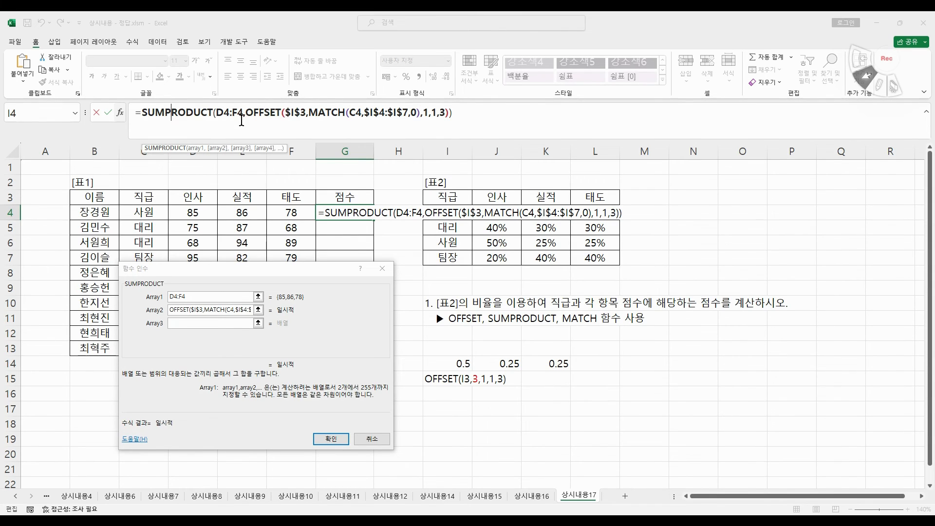
drag(247, 113, 447, 116)
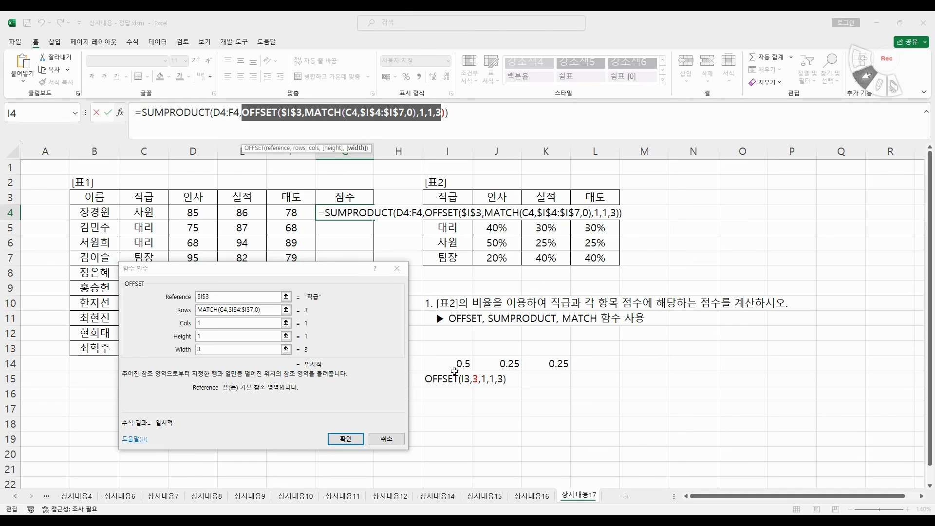
drag(306, 115, 416, 117)
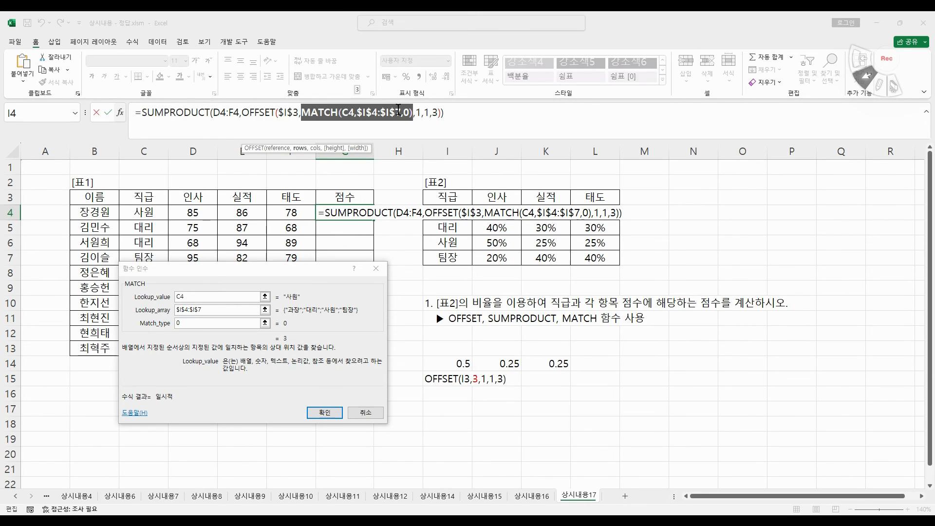
click(168, 113)
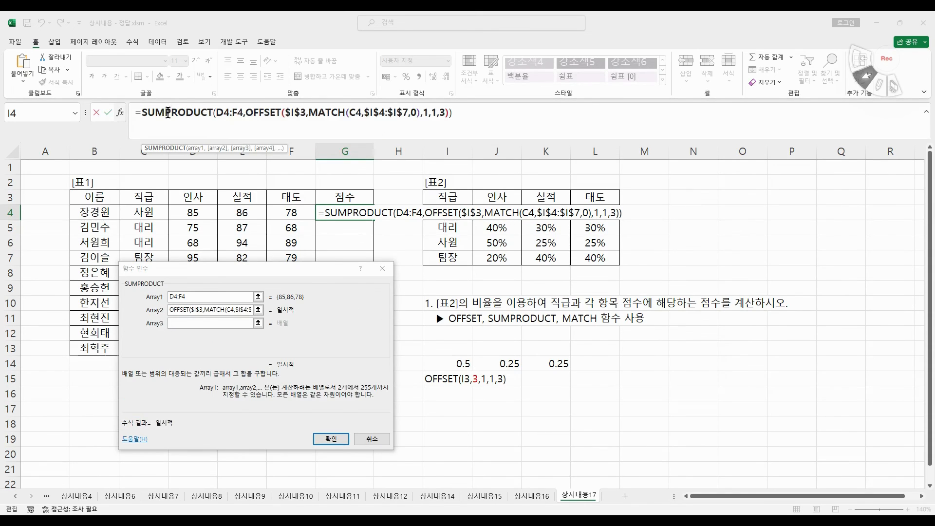
click(331, 439)
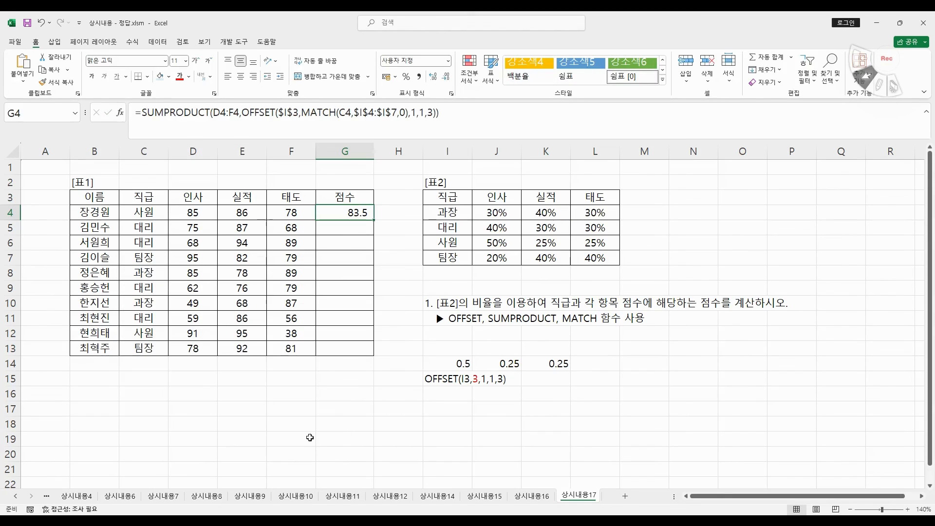
Fill the score formula from G4 down through G13 to complete the 점수 column of 표1.
drag(376, 219, 364, 353)
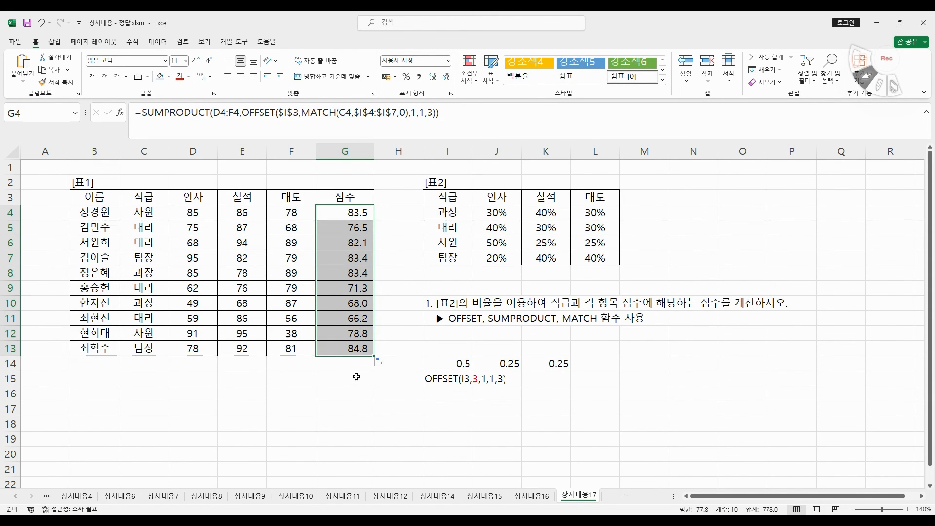
Enter a check formula in G15 using SUMPRODUCT with D4:F4 as Array1 and J6:L6 as Array2.
click(357, 375)
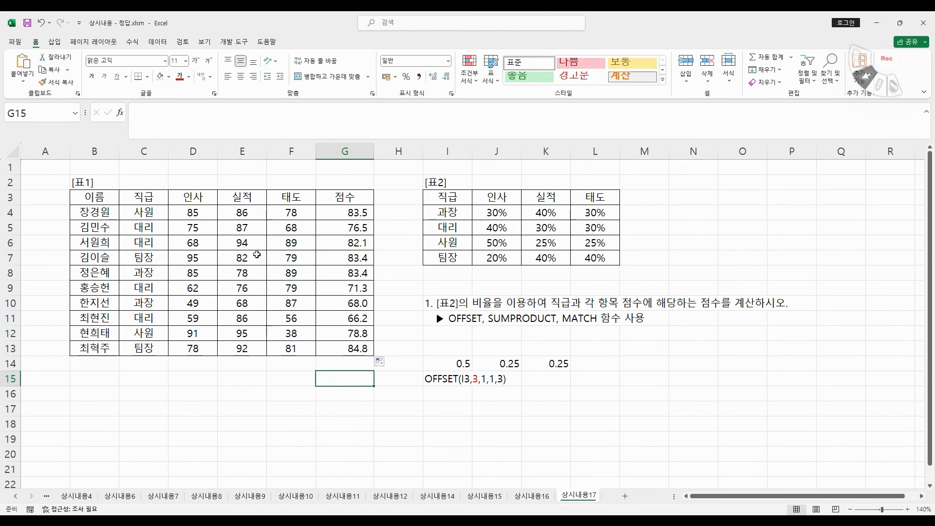
text(=S)
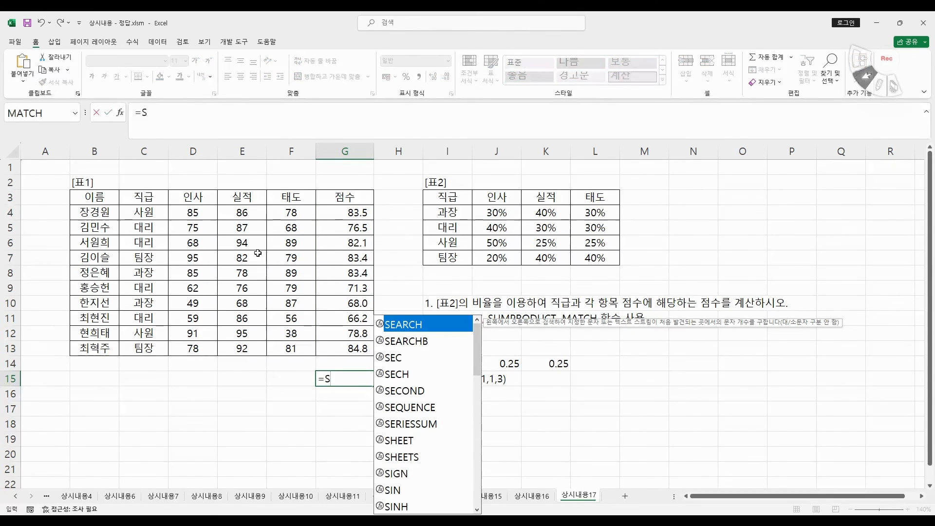
text(U)
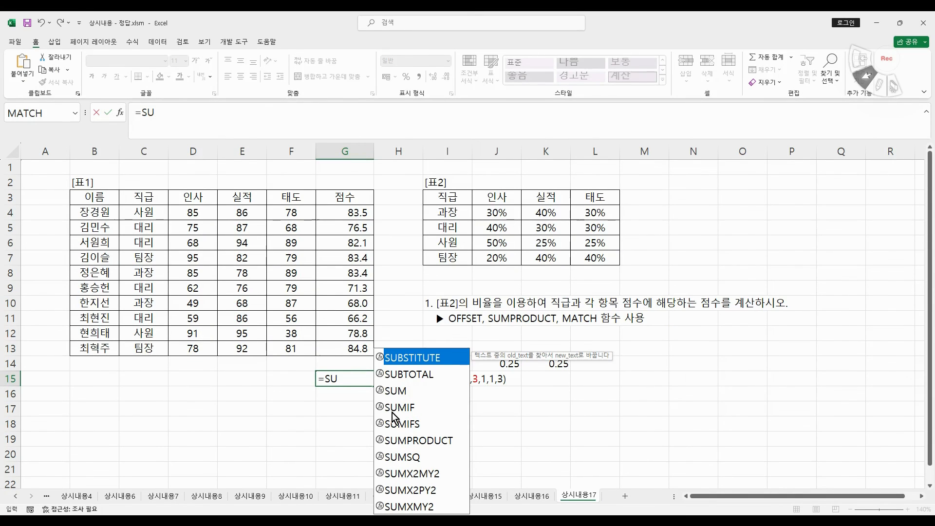
double_click(425, 440)
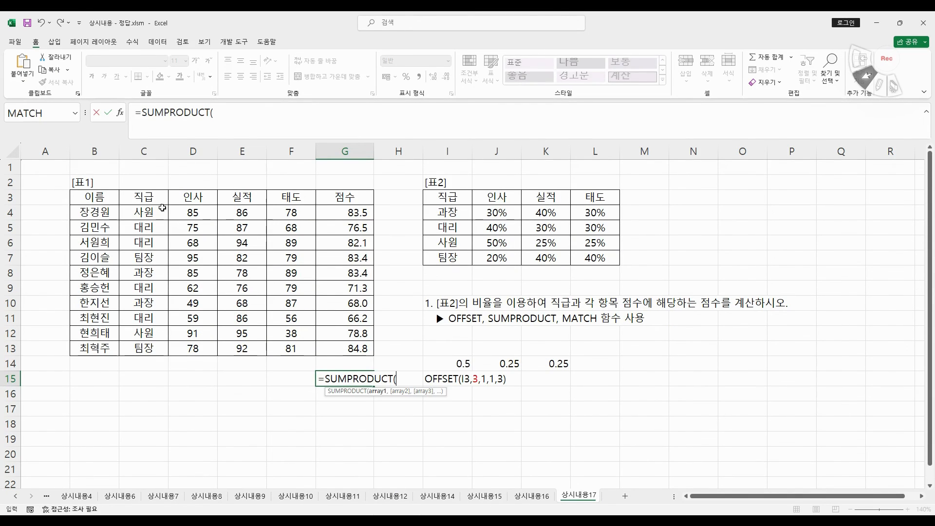
click(122, 114)
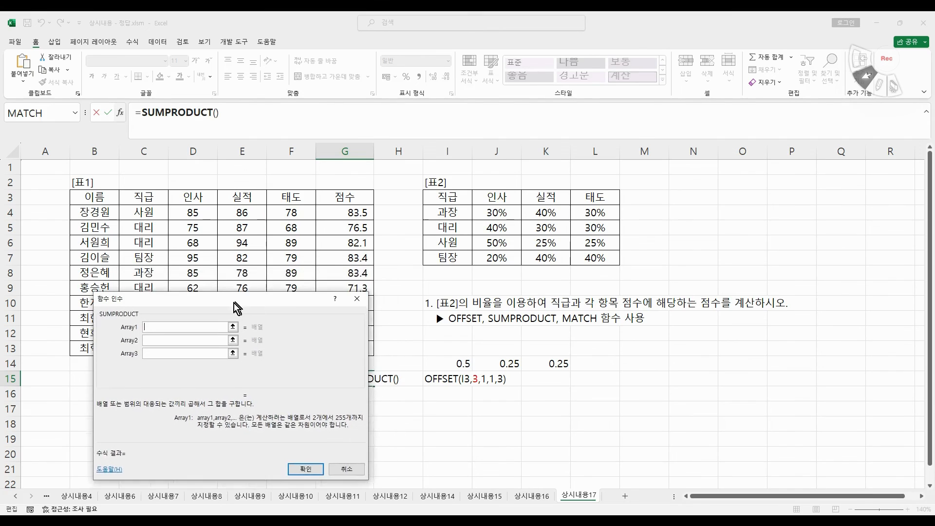
drag(200, 211, 294, 213)
click(195, 342)
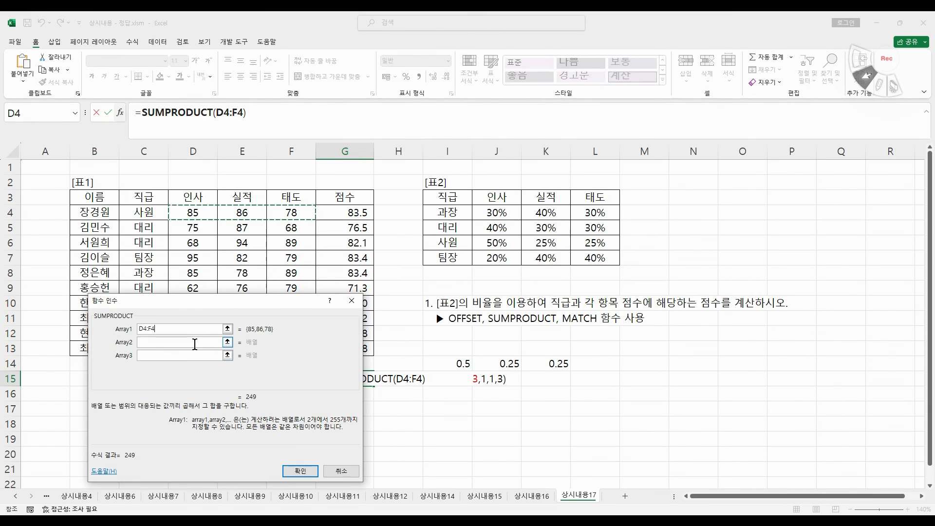
drag(487, 243, 609, 243)
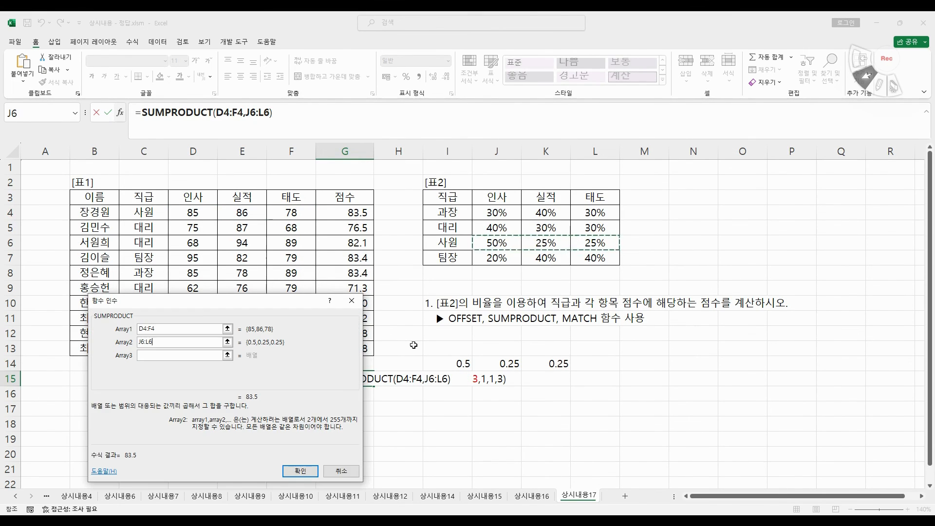
click(301, 471)
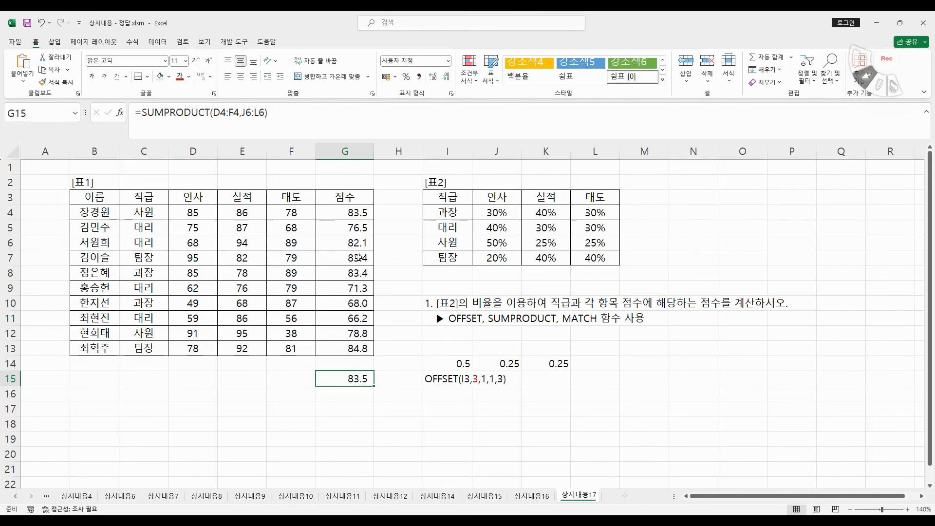
Compare the check formula's result with the score in G4 and clear cell G15.
click(355, 207)
click(357, 379)
key(Delete)
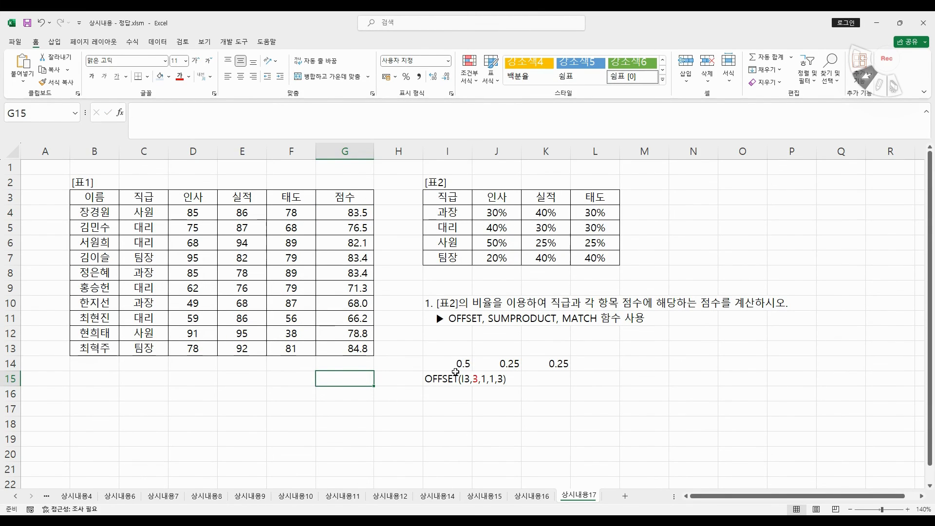